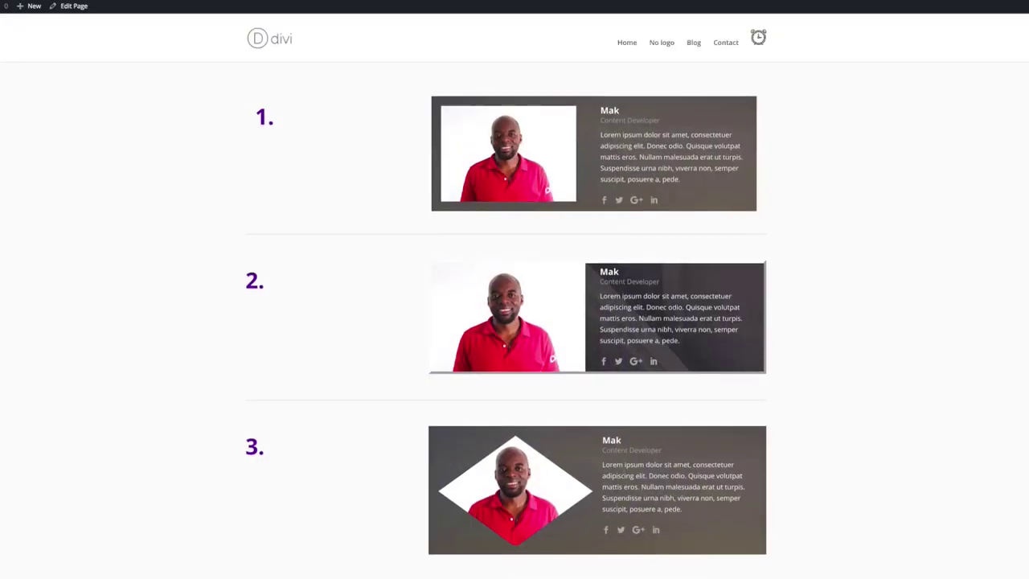
# Look through the numbered person module design examples on the page, down to the three-column profile cards
pyautogui.scroll(-5, 515, 313)
pyautogui.scroll(-5, 514, 313)
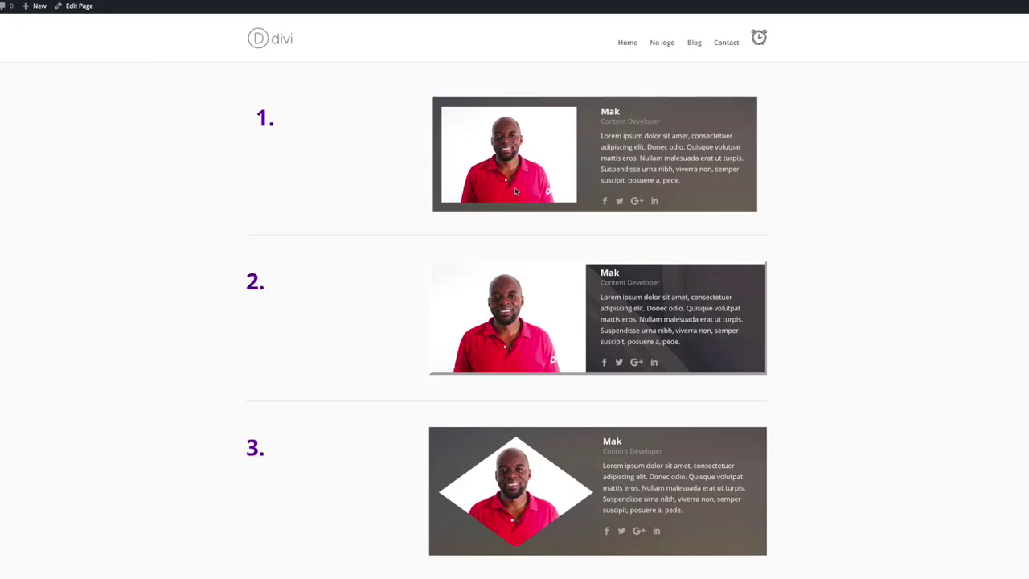
pyautogui.scroll(-3, 667, 250)
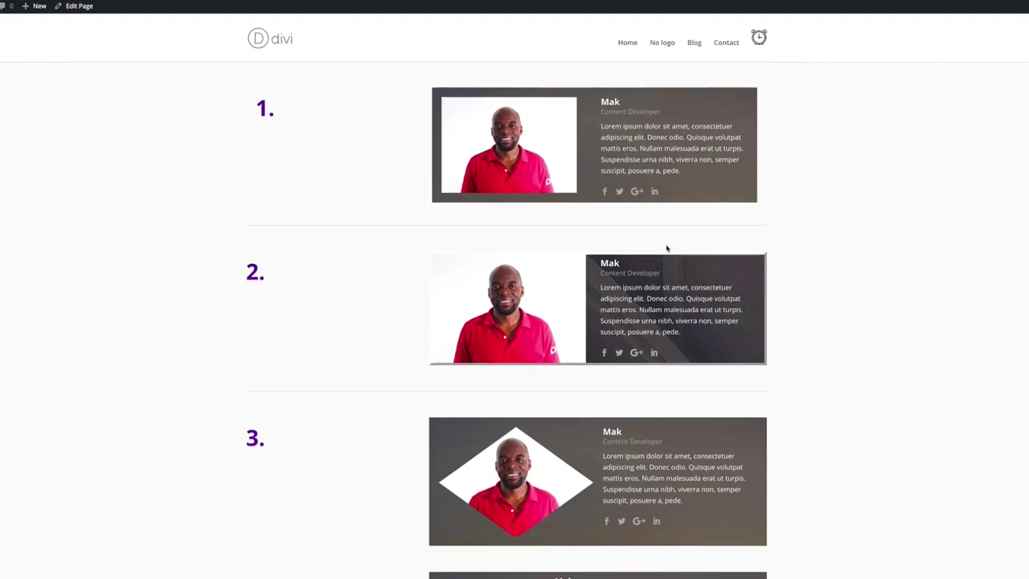
pyautogui.scroll(-2, 665, 249)
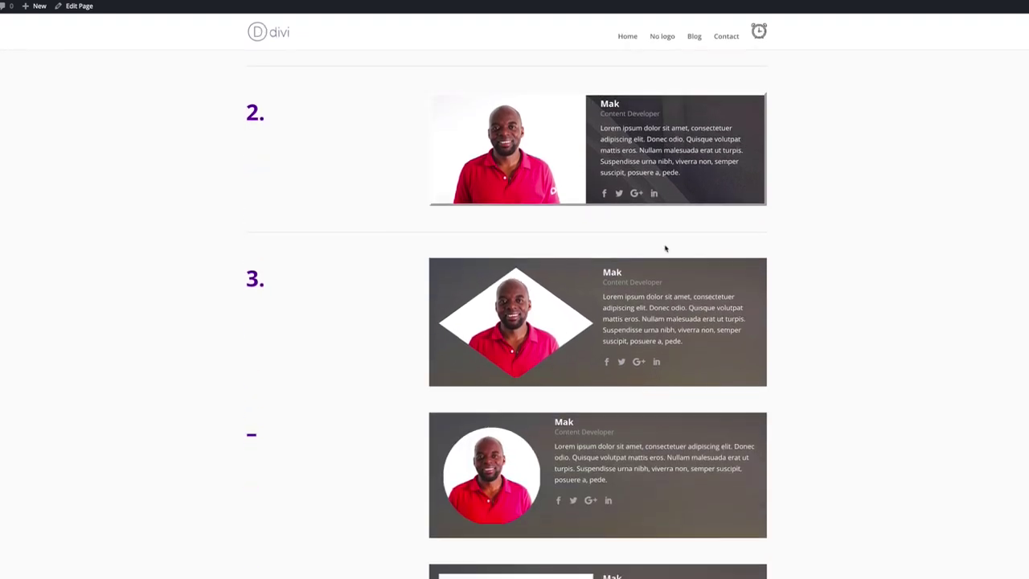
pyautogui.scroll(-4, 665, 249)
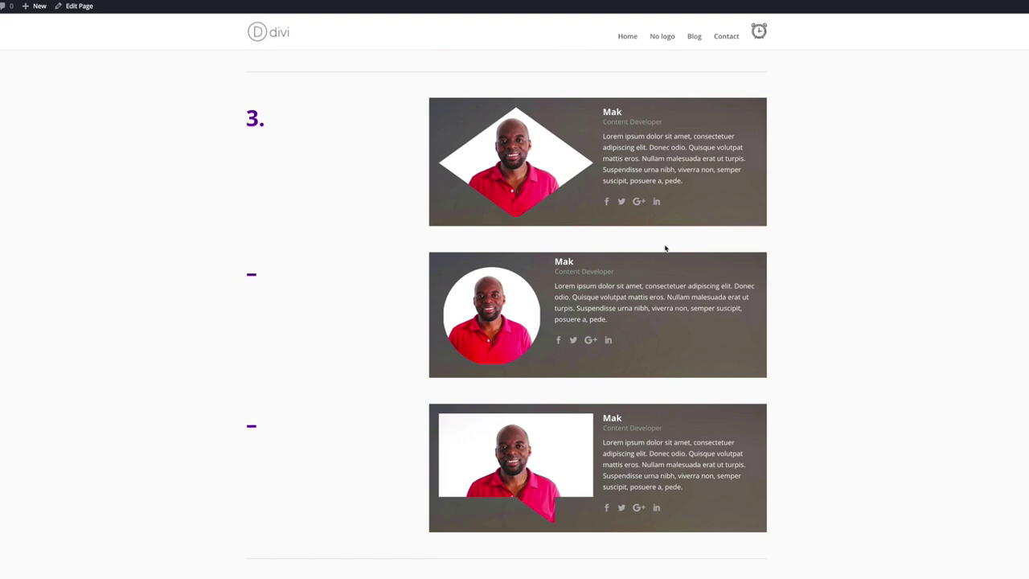
pyautogui.scroll(-1, 665, 249)
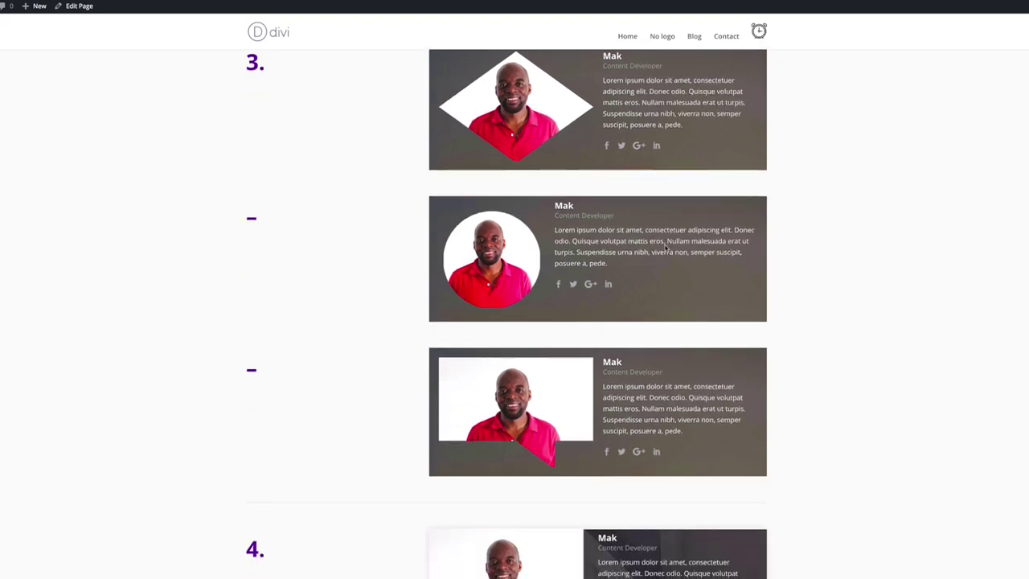
pyautogui.scroll(-1, 665, 249)
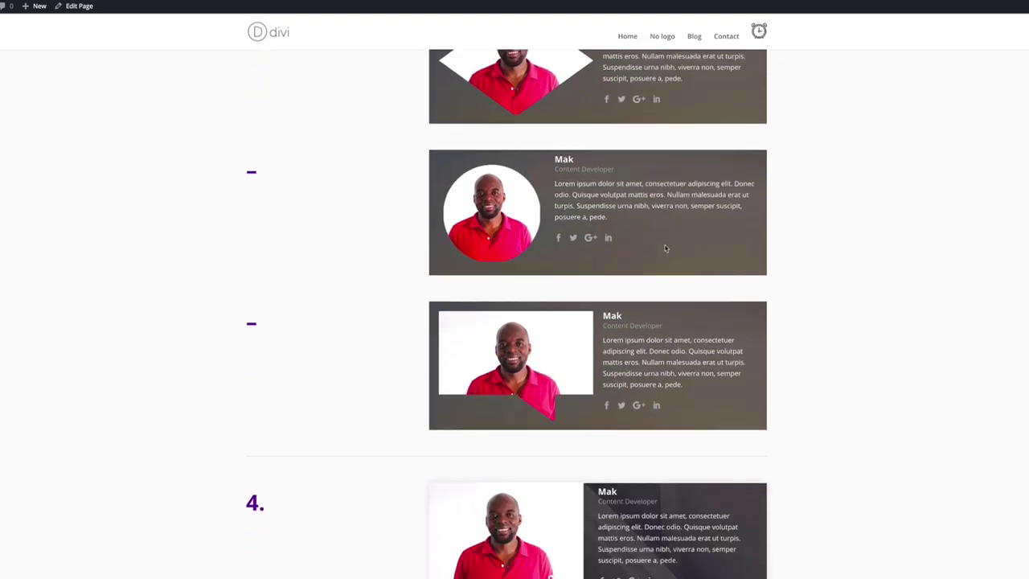
pyautogui.scroll(-1, 666, 249)
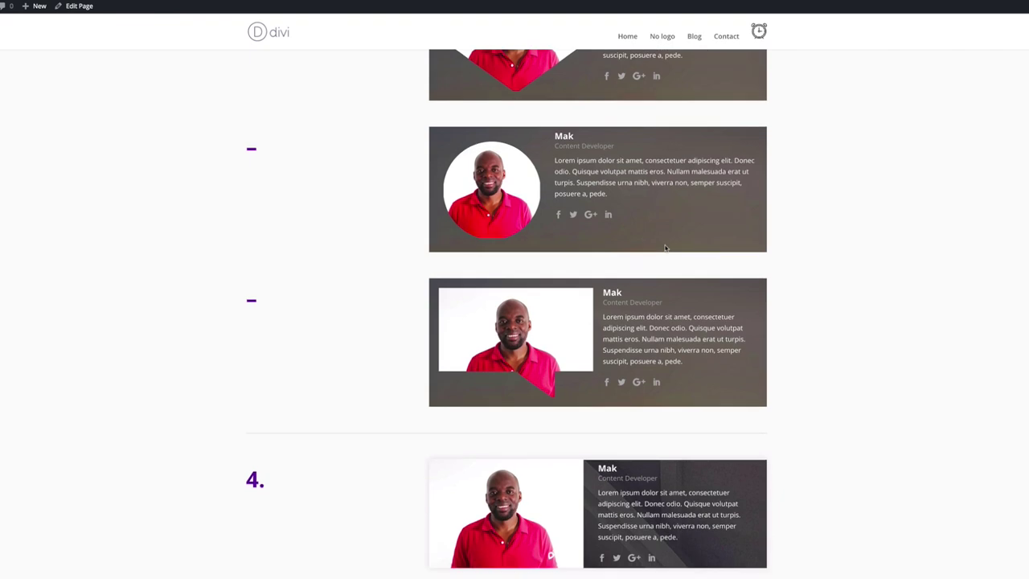
pyautogui.scroll(-2, 665, 249)
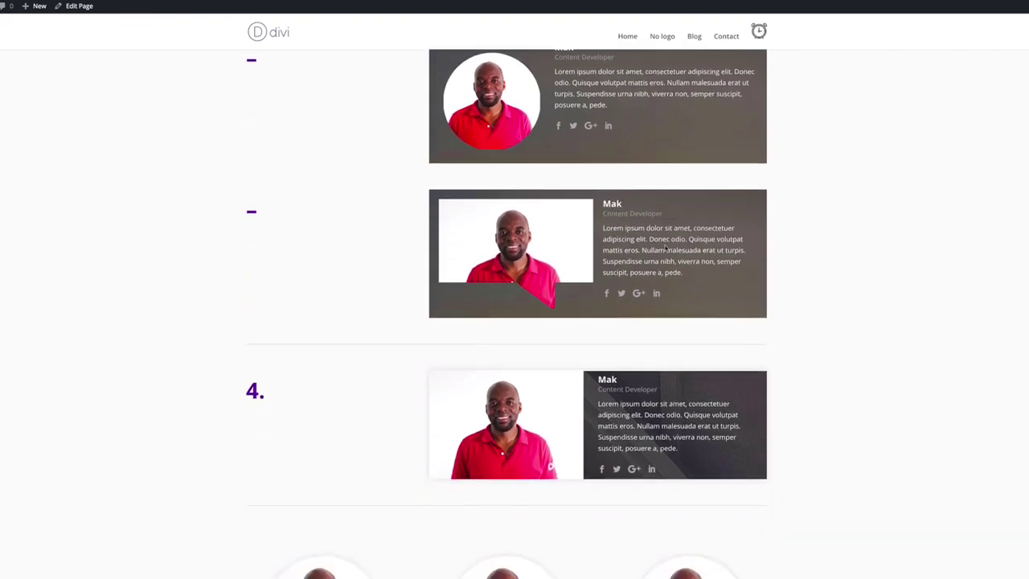
pyautogui.scroll(-5, 666, 249)
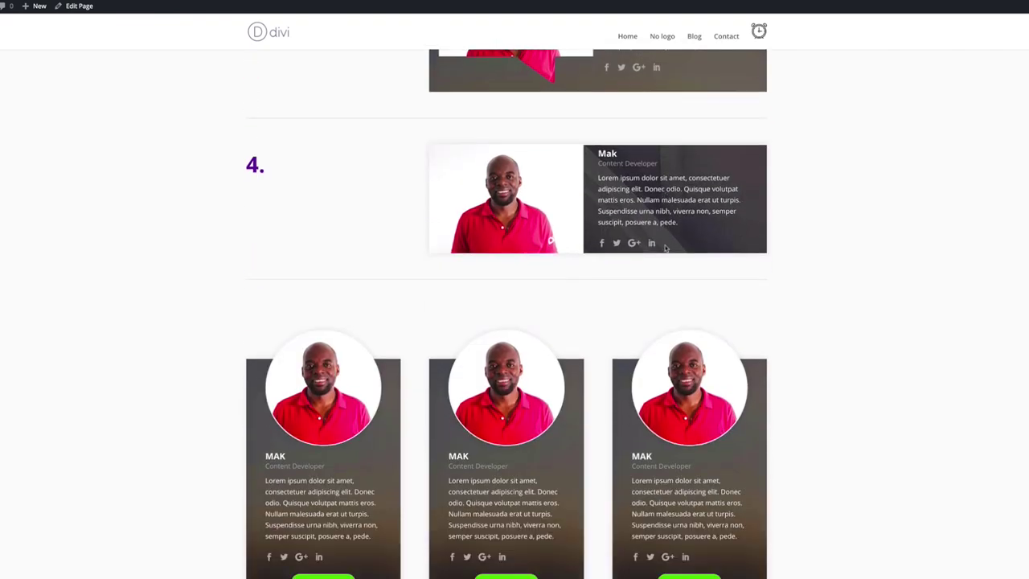
pyautogui.scroll(-1, 665, 250)
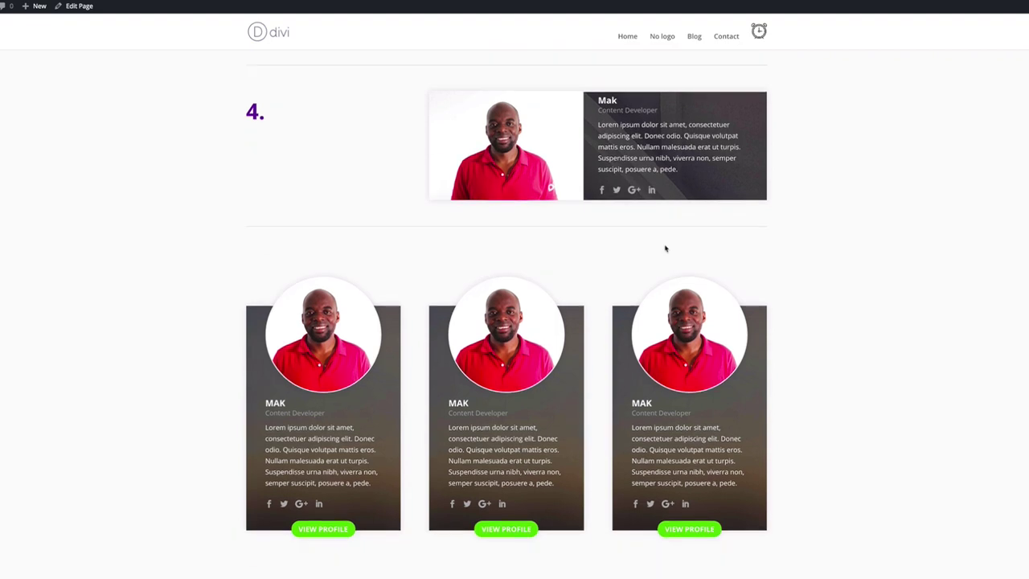
pyautogui.scroll(10, 815, 259)
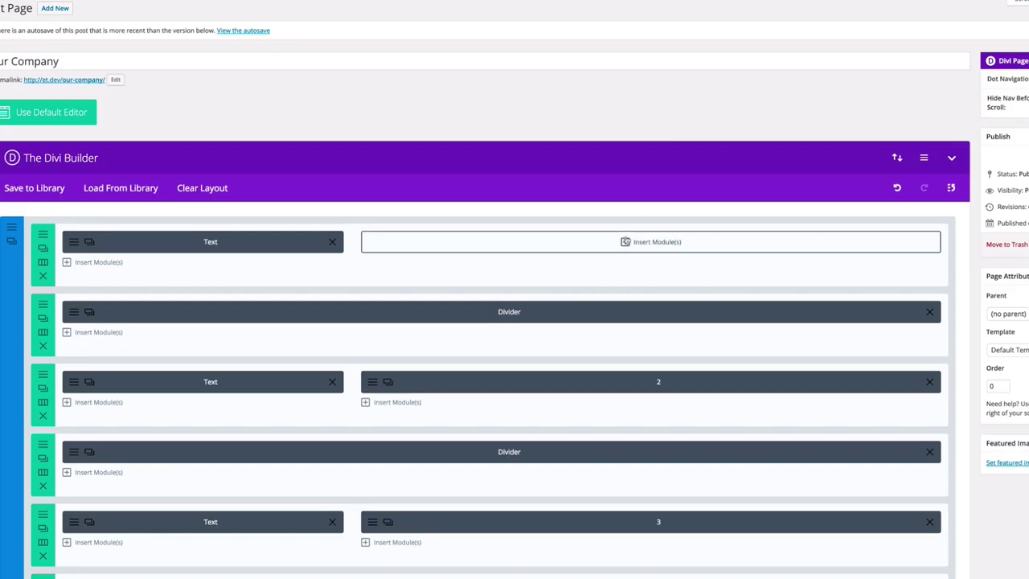
# Insert a Person module into the empty column of the first row
pyautogui.click(627, 242)
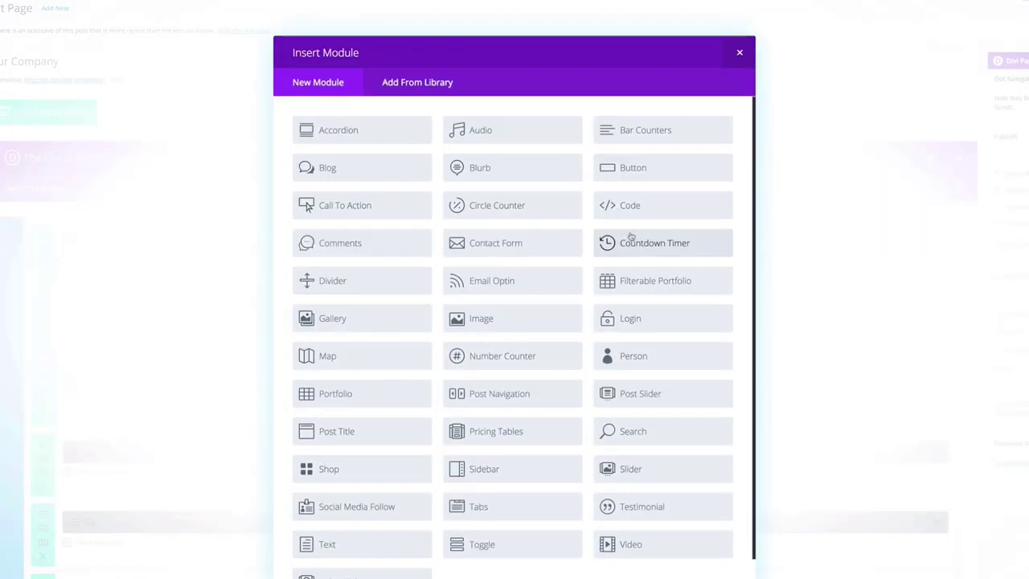
pyautogui.click(623, 354)
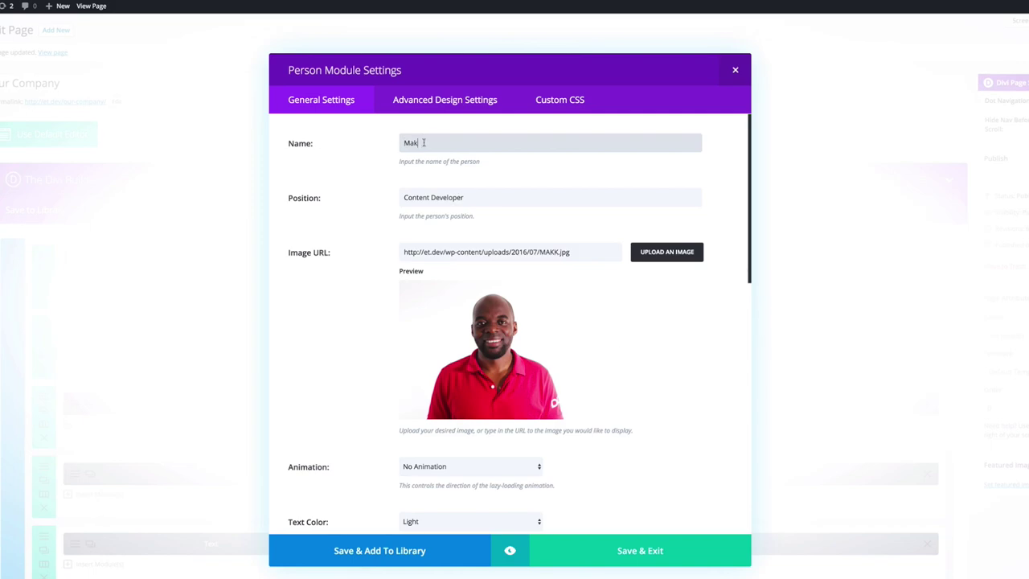
# Review the Person module's general settings, from name, position and image to text color, social profile URLs, description and admin label
pyautogui.moveTo(424, 143); pyautogui.dragTo(377, 146)
pyautogui.moveTo(465, 197); pyautogui.dragTo(393, 194)
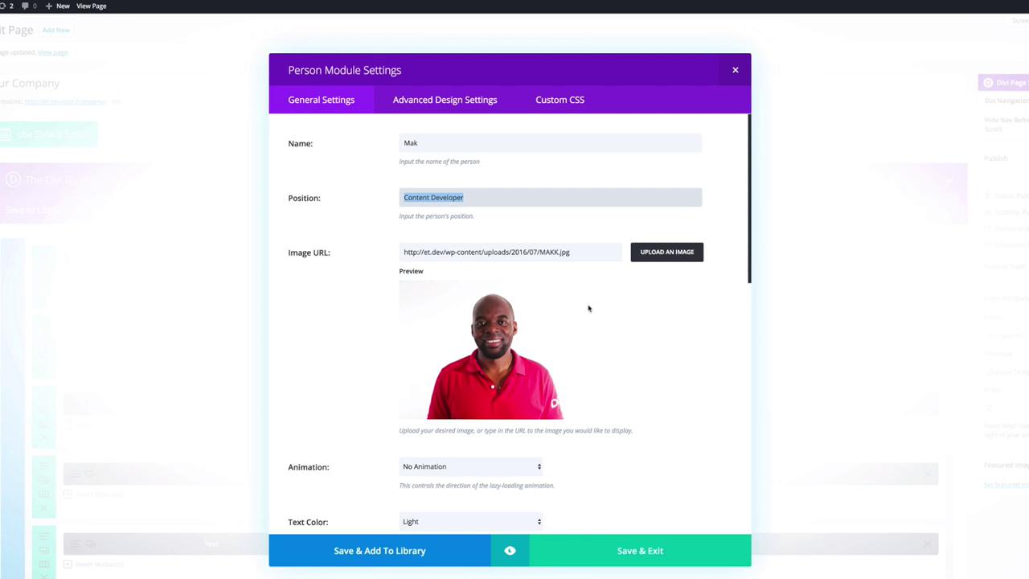
pyautogui.scroll(-1, 588, 308)
pyautogui.scroll(-2, 588, 308)
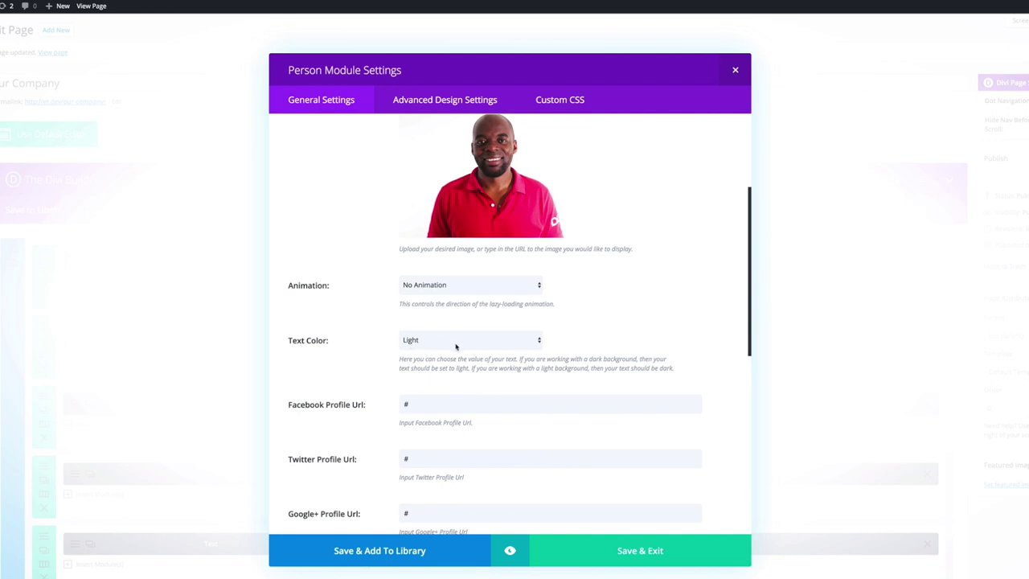
pyautogui.scroll(-3, 441, 374)
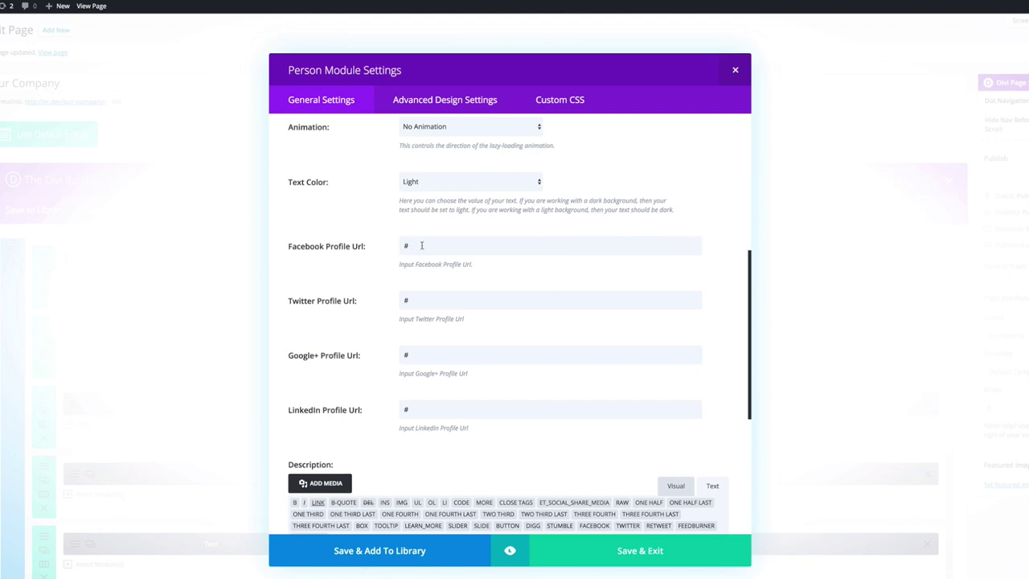
pyautogui.doubleClick(419, 246)
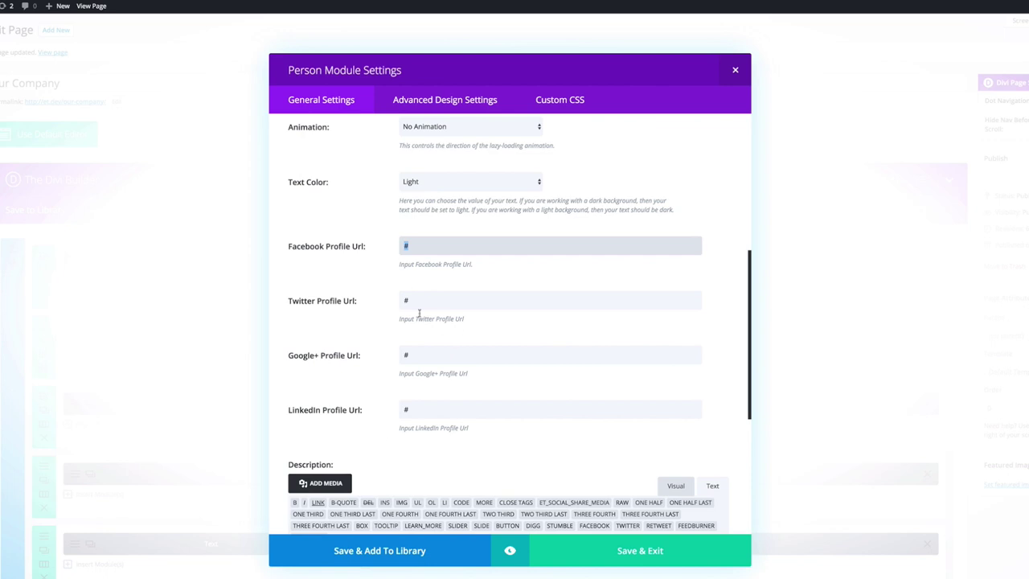
pyautogui.scroll(-3, 385, 408)
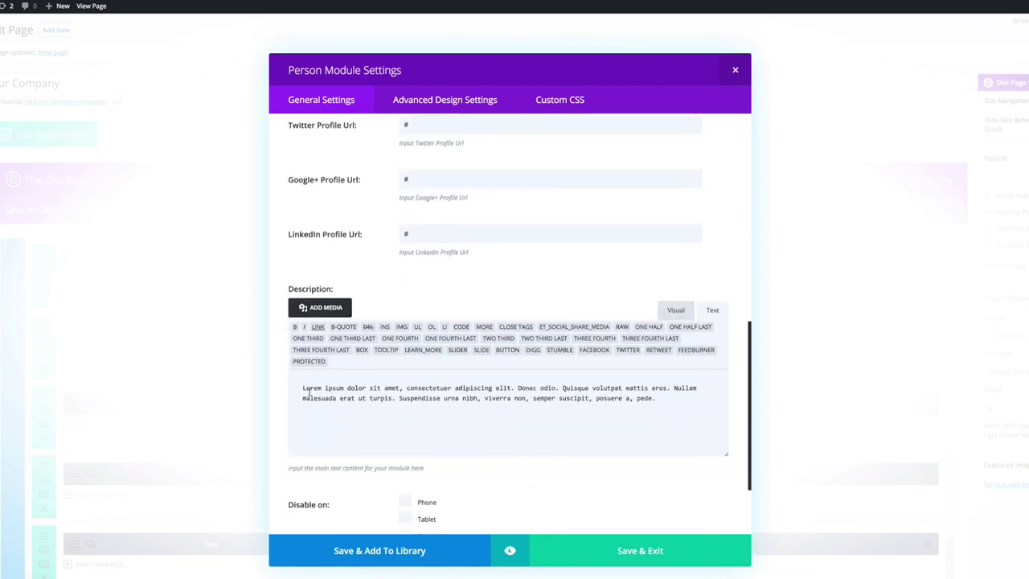
pyautogui.moveTo(300, 388); pyautogui.dragTo(652, 408)
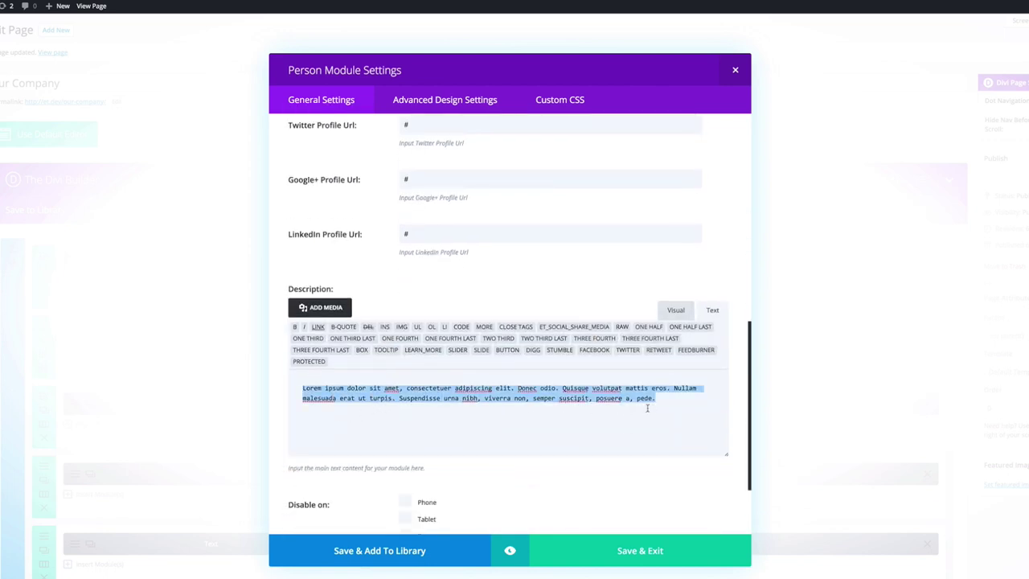
pyautogui.scroll(-2, 449, 428)
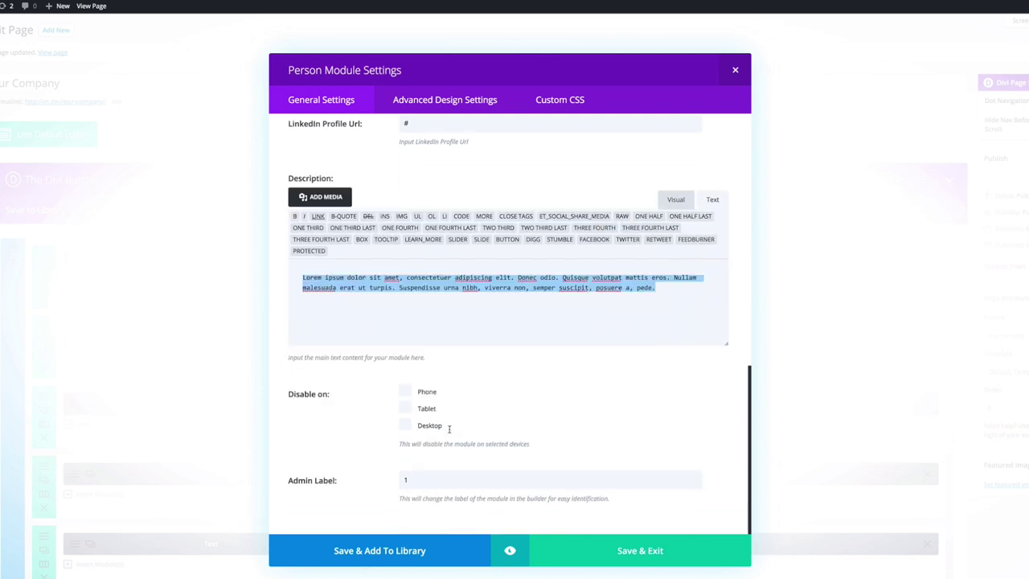
pyautogui.scroll(1, 448, 430)
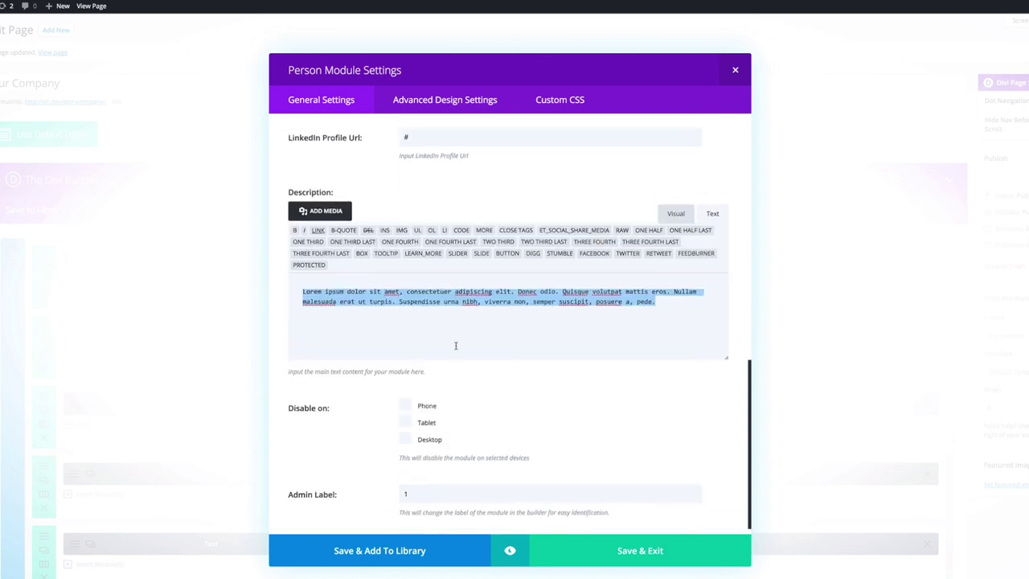
# Reset the Person module's background color to default in the advanced design settings and save the module
pyautogui.click(455, 101)
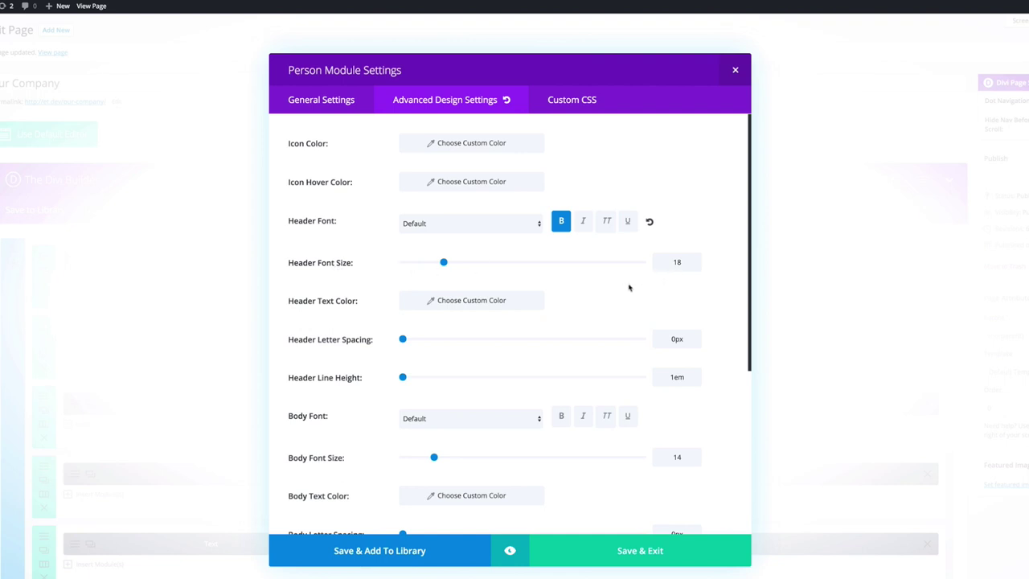
pyautogui.scroll(-1, 631, 294)
pyautogui.scroll(-2, 631, 296)
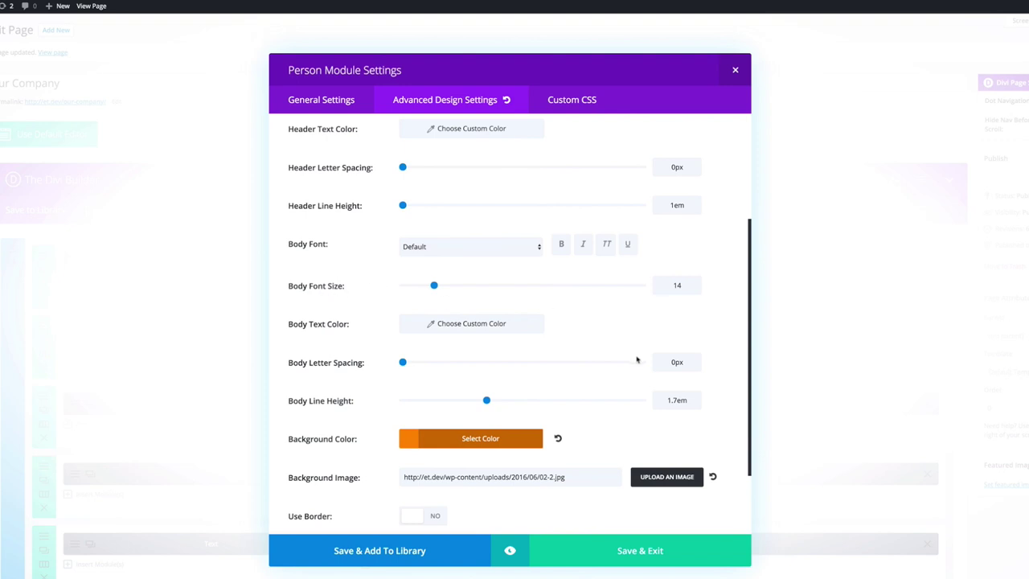
pyautogui.scroll(-2, 636, 360)
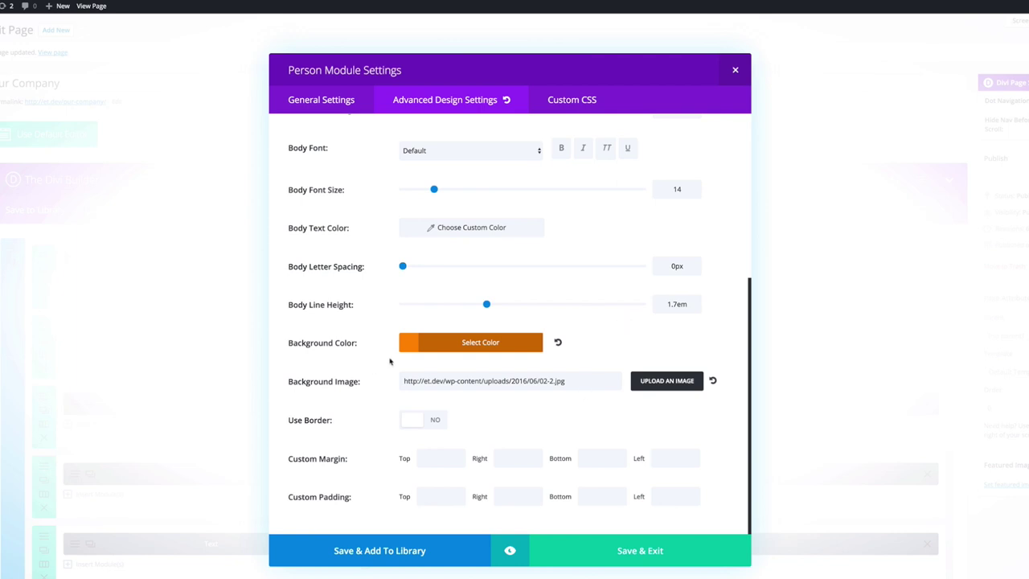
pyautogui.click(559, 342)
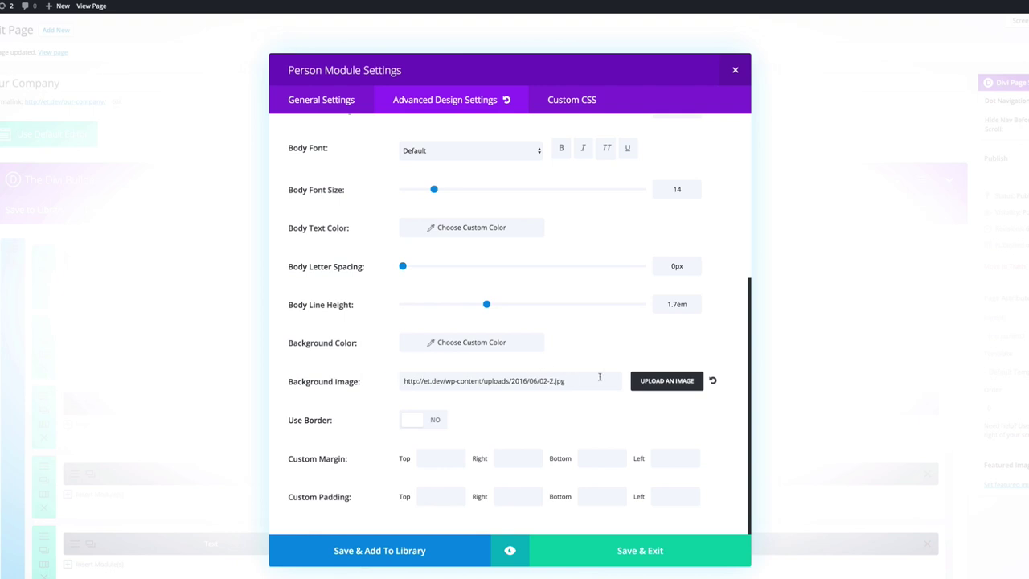
pyautogui.click(656, 554)
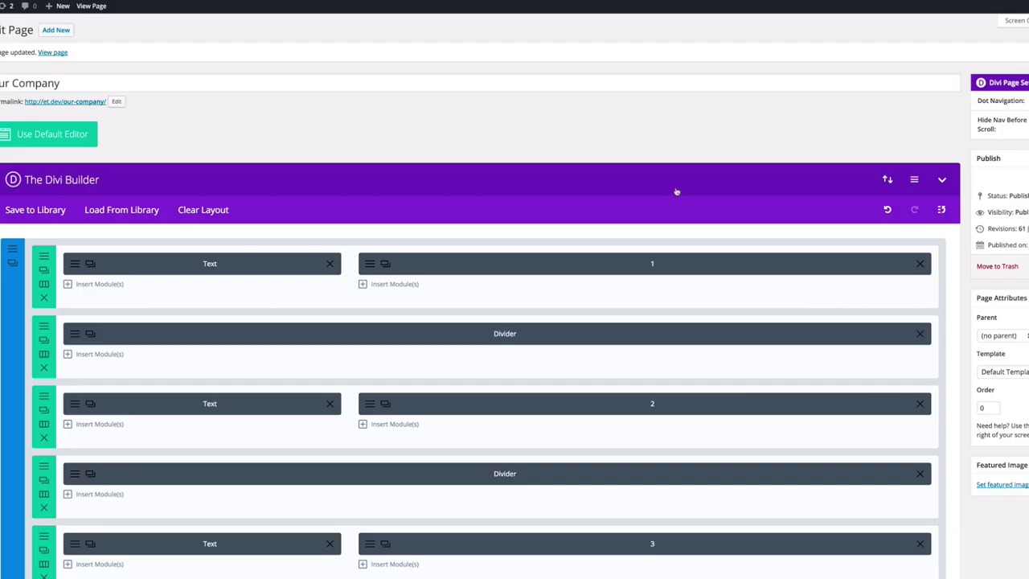
# Reopen Person module 1 and examine its custom CSS padding rules for the member image, member description and title
pyautogui.click(370, 266)
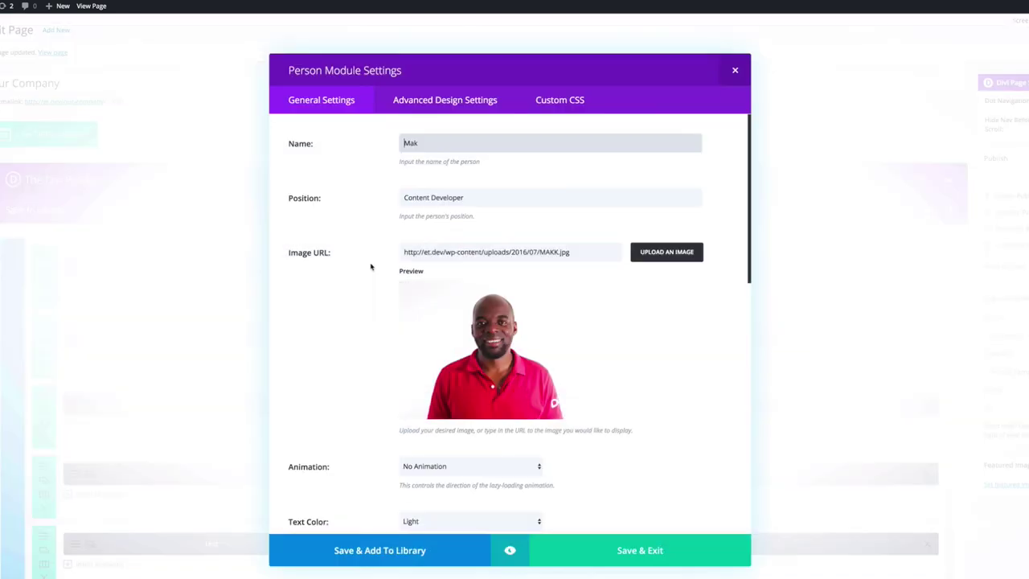
pyautogui.click(567, 102)
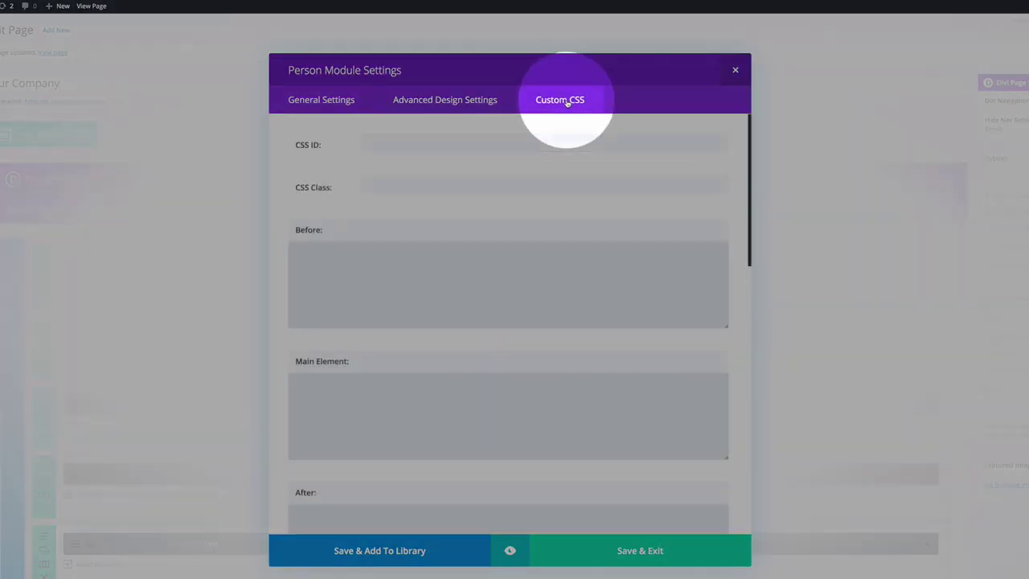
pyautogui.scroll(-5, 567, 358)
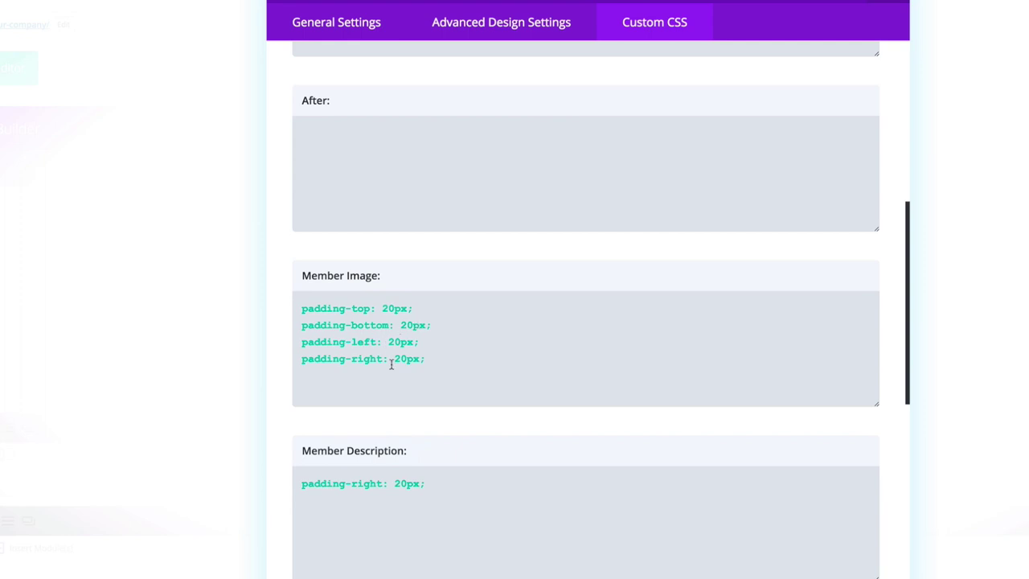
pyautogui.scroll(-1, 464, 389)
pyautogui.scroll(-1, 465, 389)
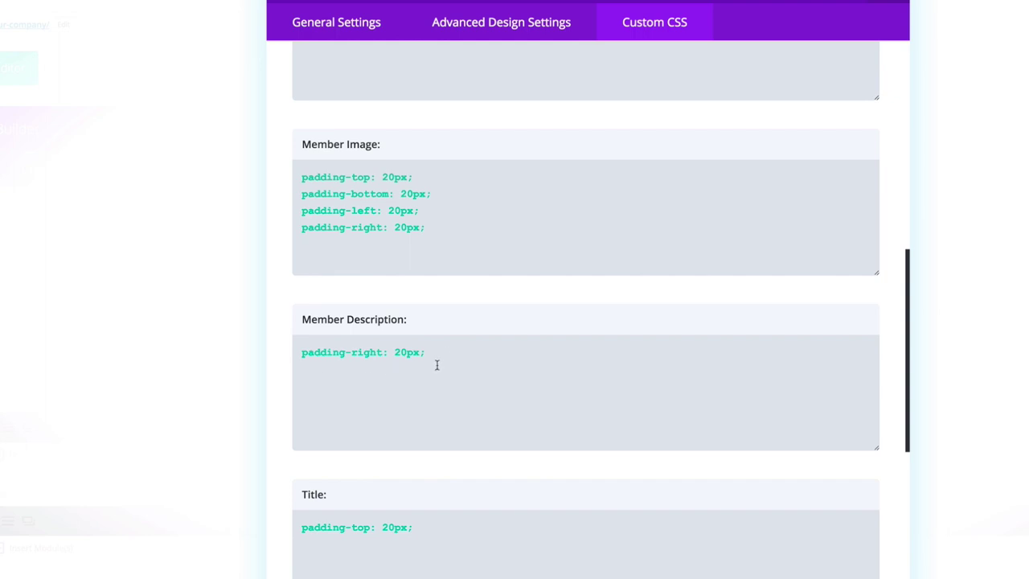
pyautogui.scroll(-1, 502, 403)
pyautogui.scroll(-1, 503, 405)
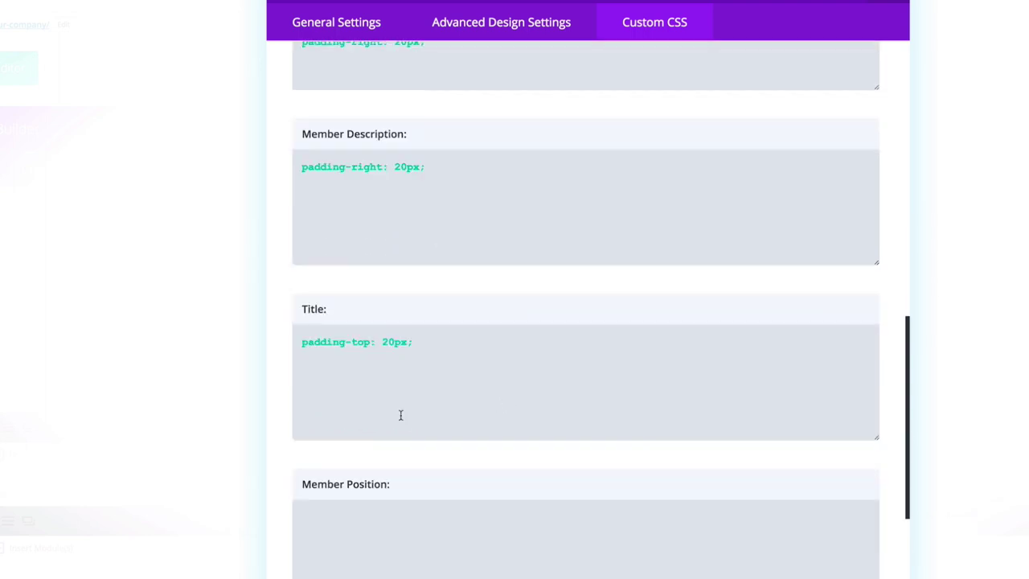
pyautogui.scroll(-2, 474, 404)
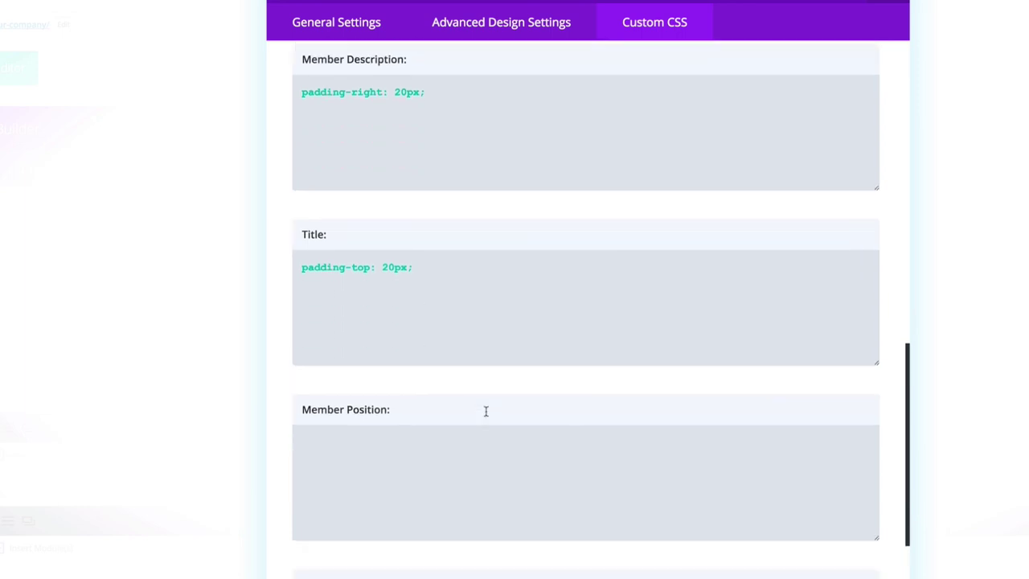
pyautogui.scroll(3, 485, 411)
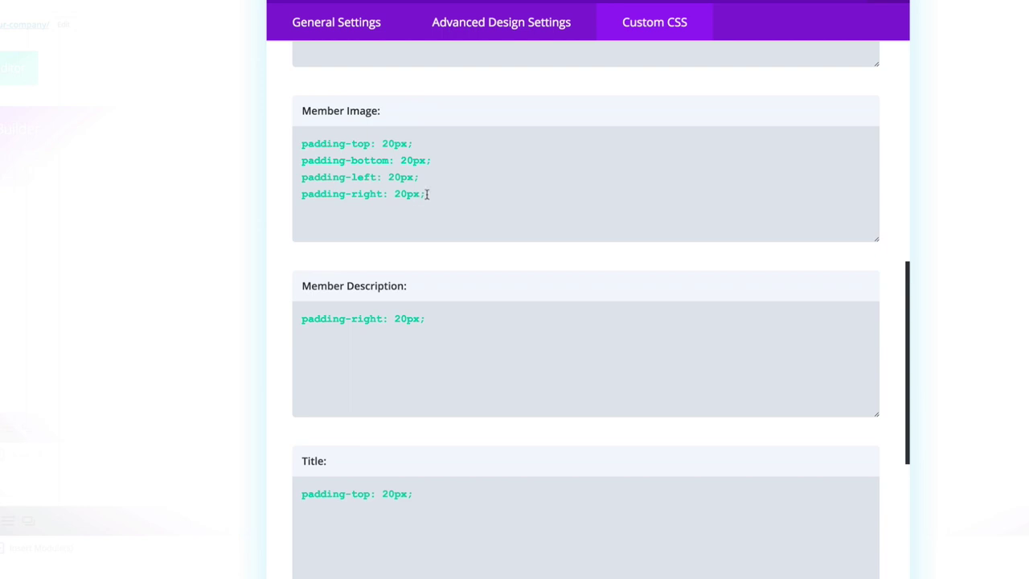
pyautogui.click(426, 195)
pyautogui.hotkey('ctrl', 'a')
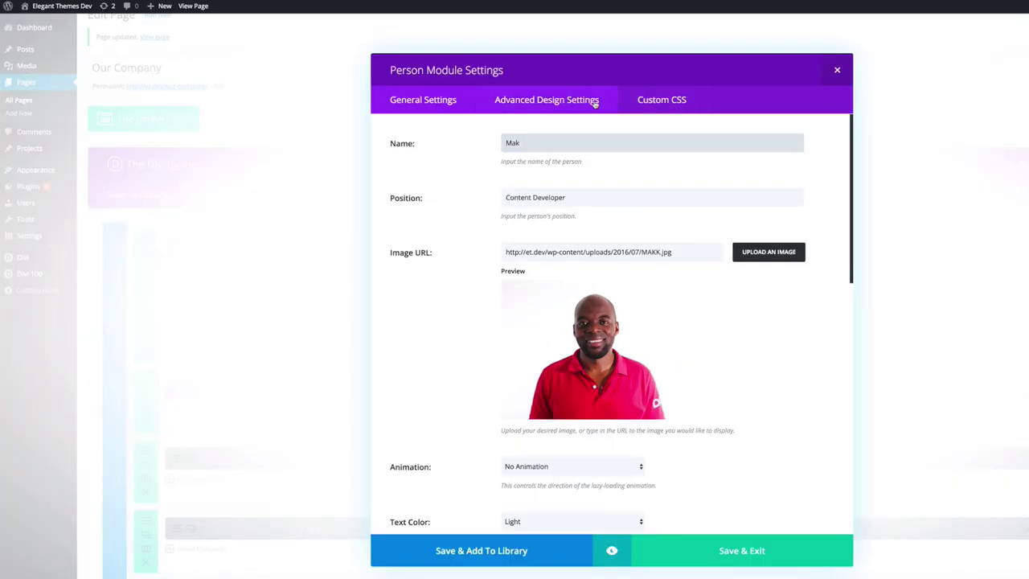
# Examine the second Person module's advanced design settings for header font, background image and border color, width and style, and save the module
pyautogui.click(594, 103)
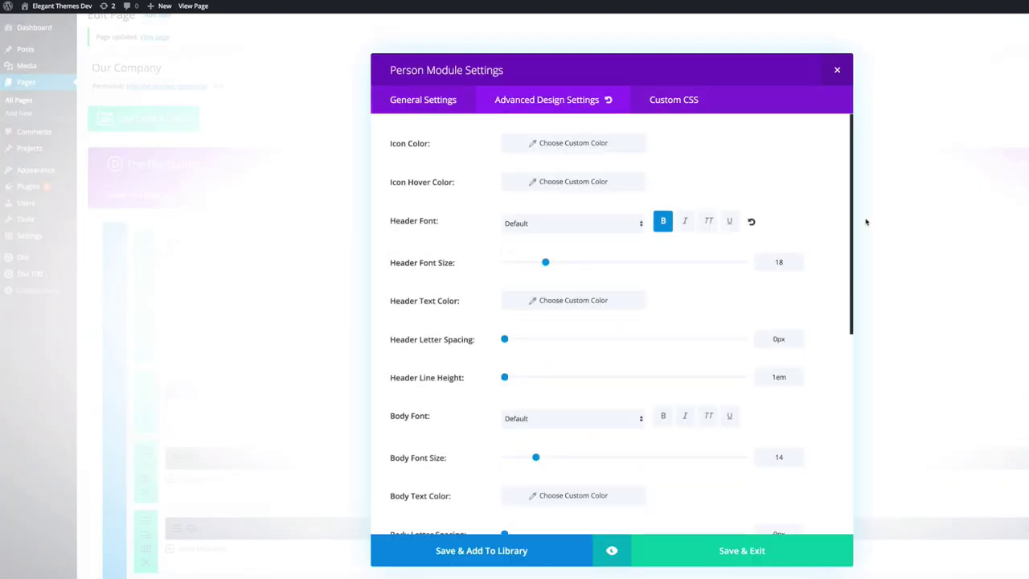
pyautogui.scroll(-1, 818, 295)
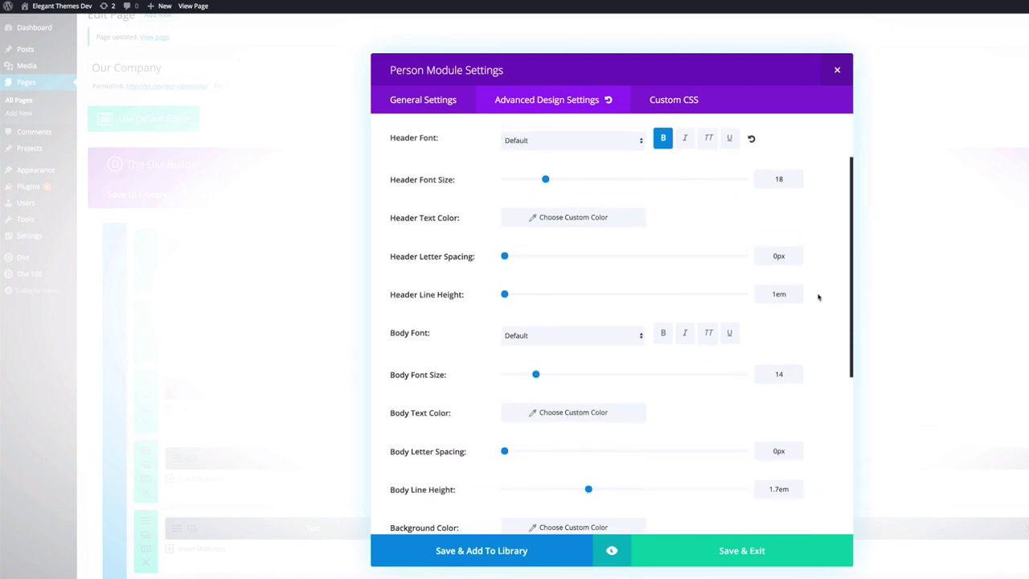
pyautogui.scroll(-3, 818, 297)
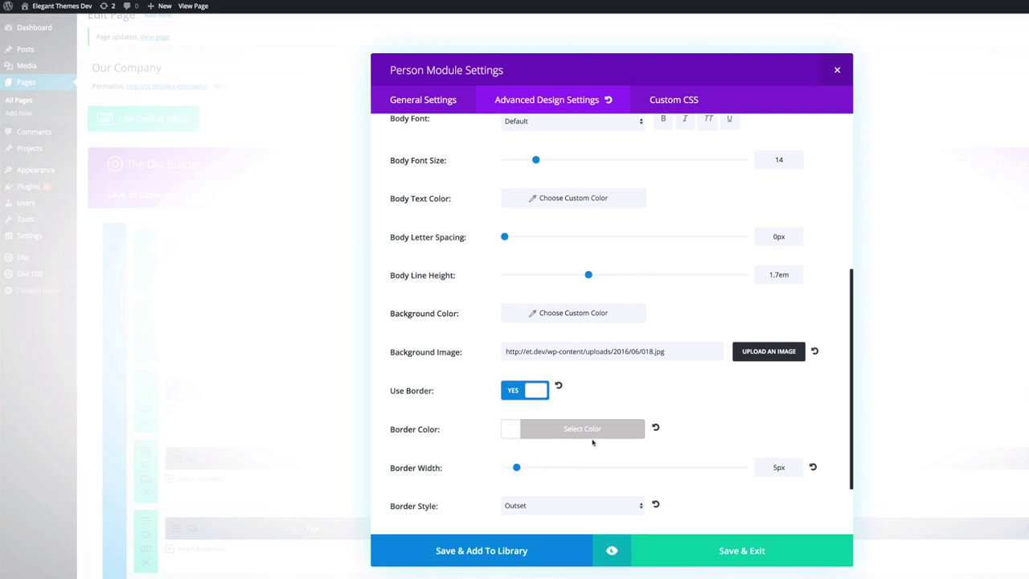
pyautogui.scroll(-1, 456, 441)
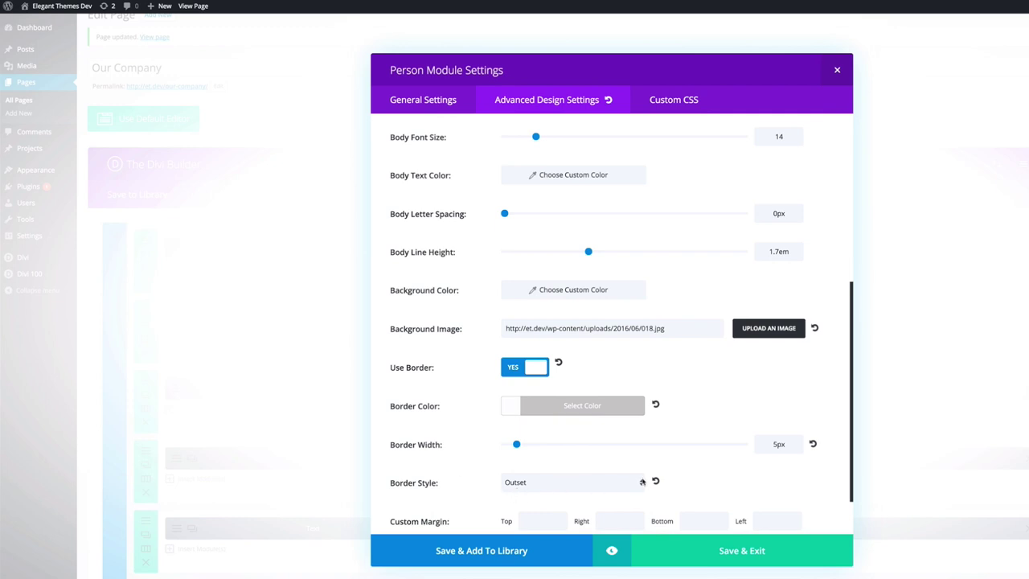
pyautogui.scroll(-2, 642, 480)
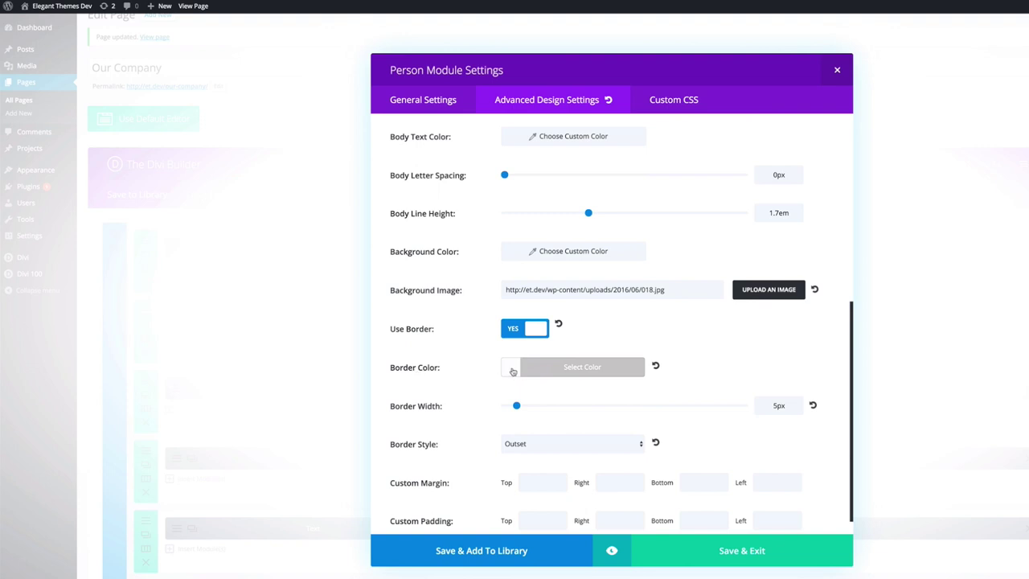
pyautogui.click(754, 553)
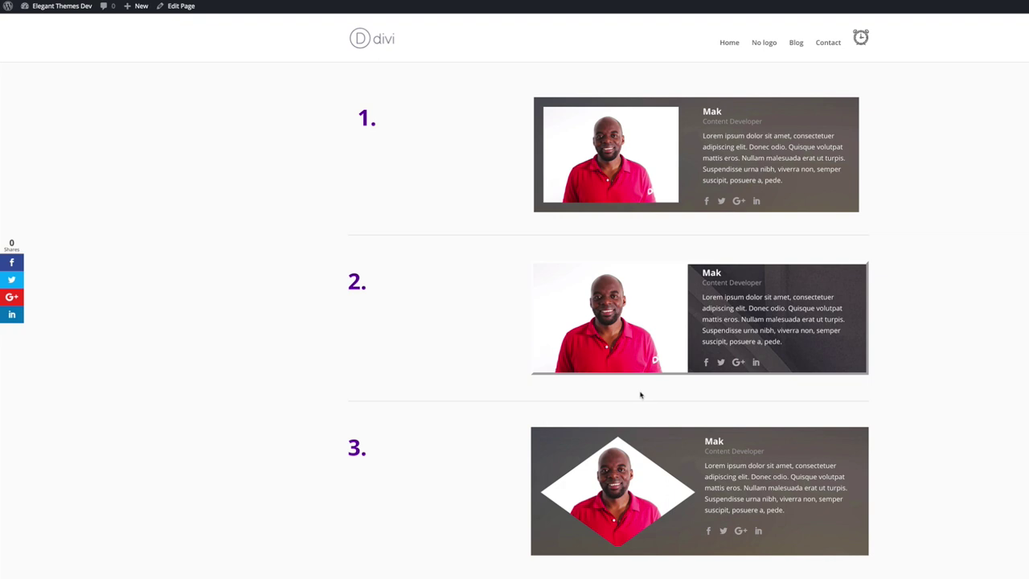
# Open the first Person module labeled 3 and examine the clip-path polygon rules in its Member Image custom CSS
pyautogui.scroll(-4, 670, 395)
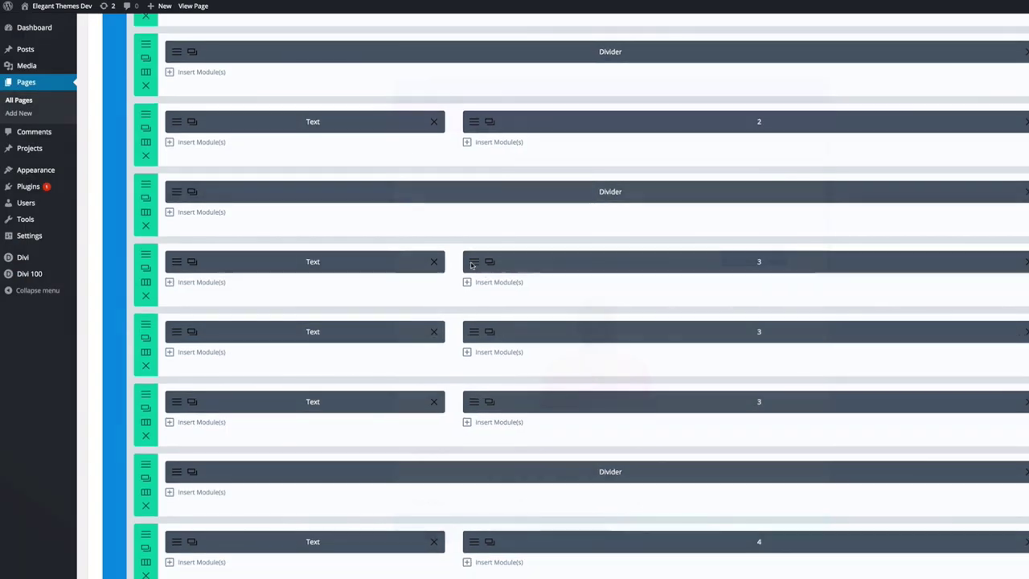
pyautogui.click(471, 266)
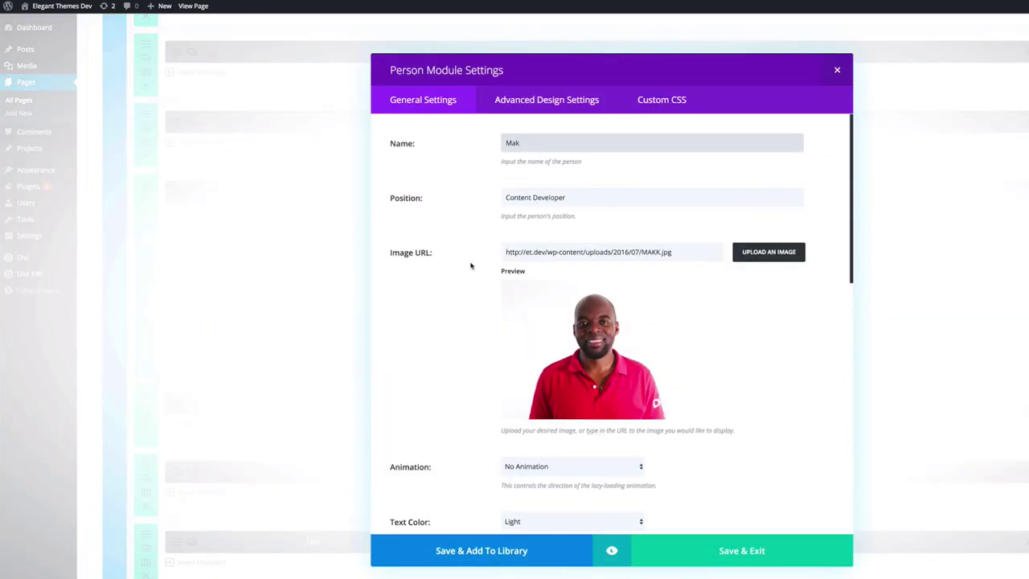
pyautogui.click(568, 102)
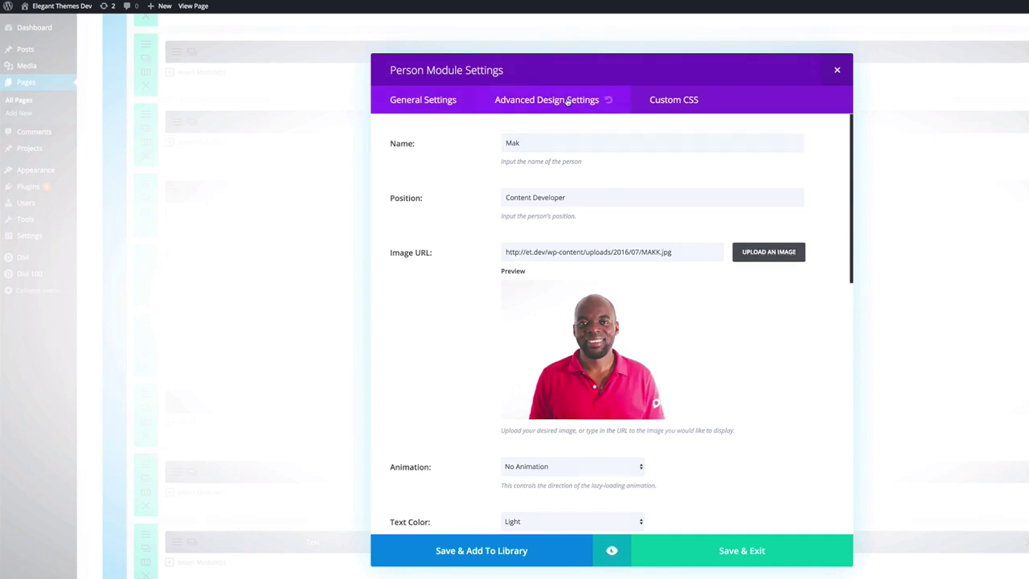
pyautogui.click(682, 101)
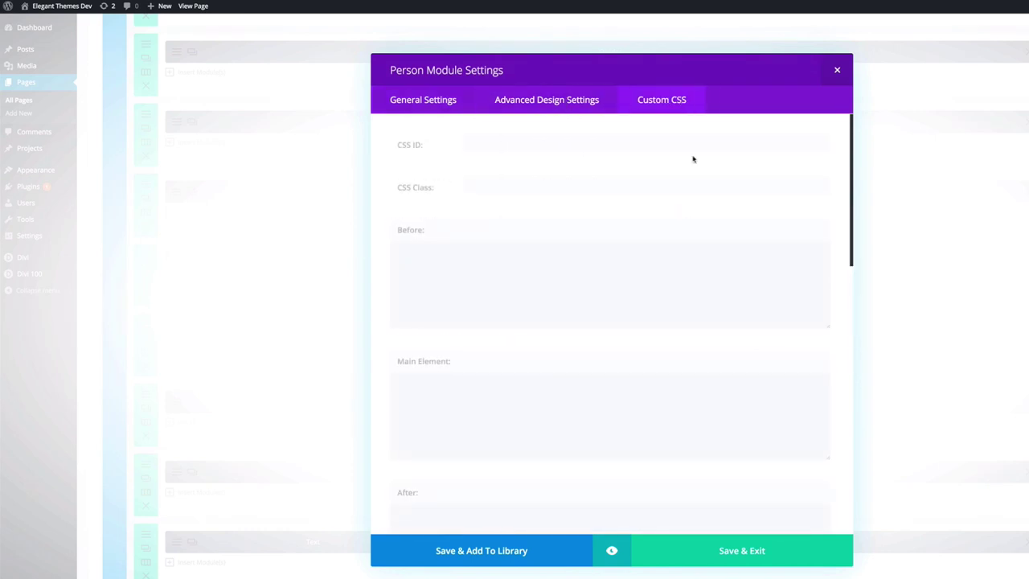
pyautogui.scroll(-5, 762, 330)
pyautogui.scroll(-2, 762, 449)
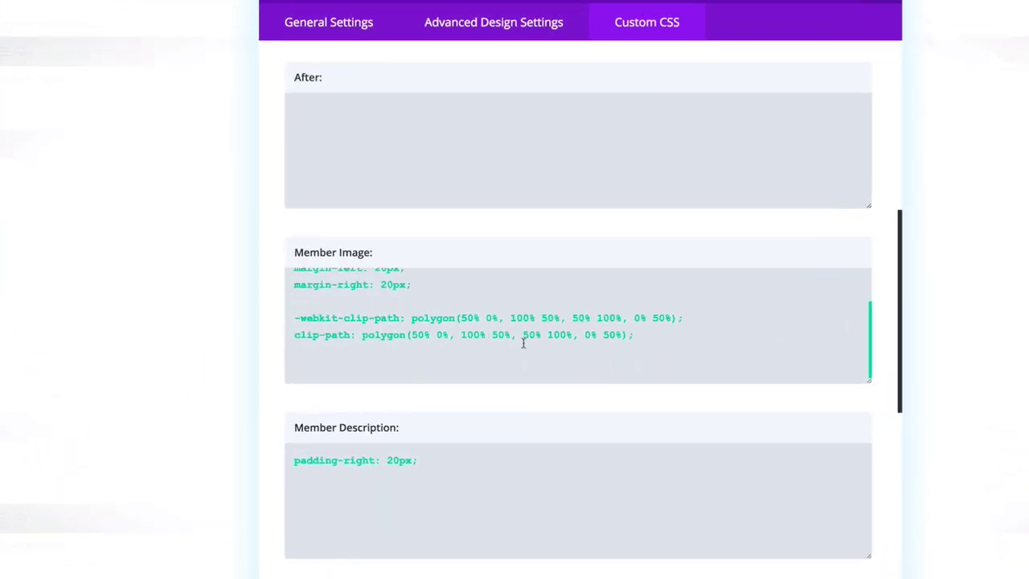
pyautogui.scroll(2, 522, 341)
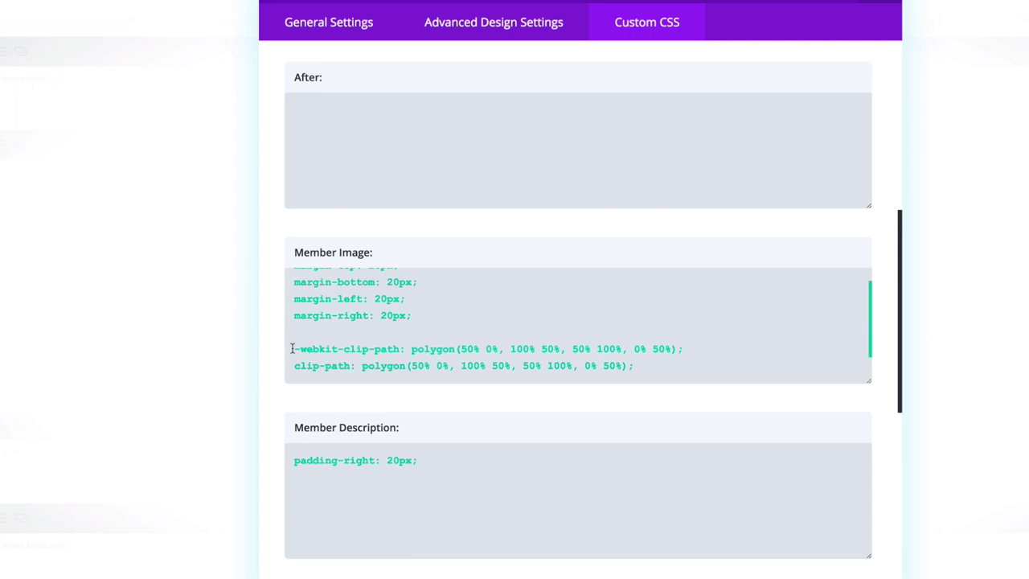
pyautogui.moveTo(292, 348); pyautogui.dragTo(661, 369)
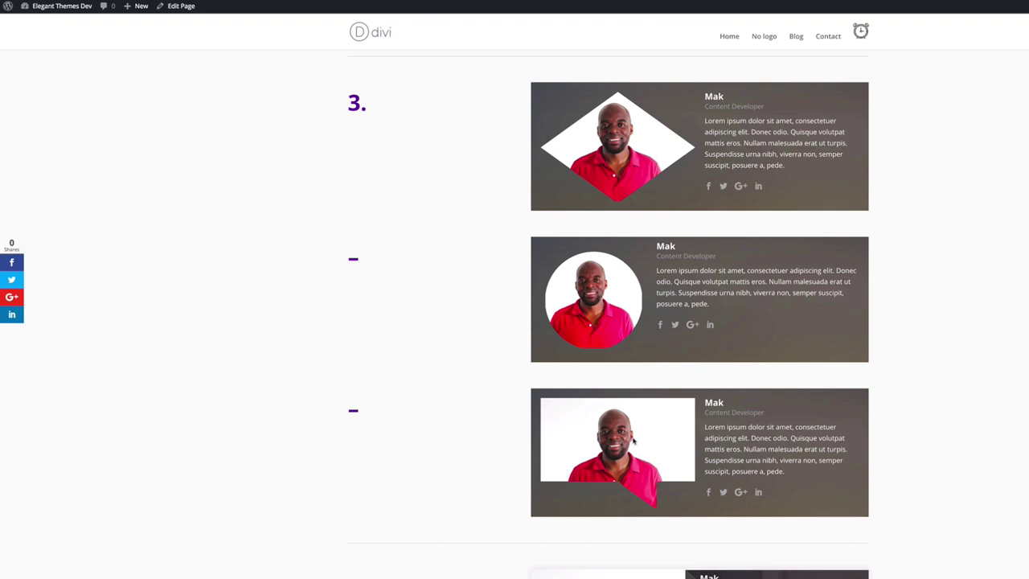
# View the design 3 variations on the page and examine the box-shadow rule in Person module 4's Main Element custom CSS
pyautogui.scroll(-5, 925, 273)
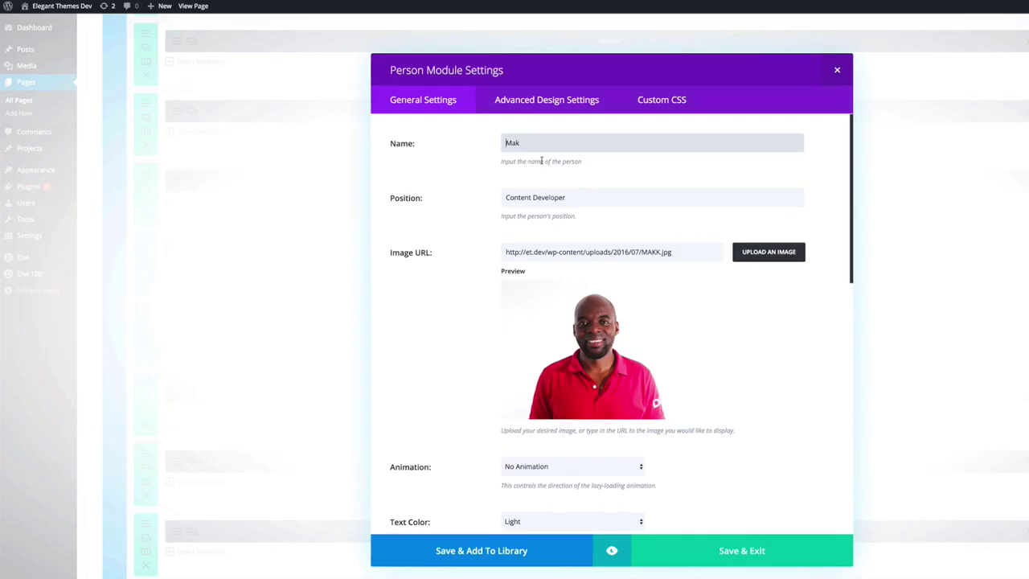
pyautogui.click(666, 104)
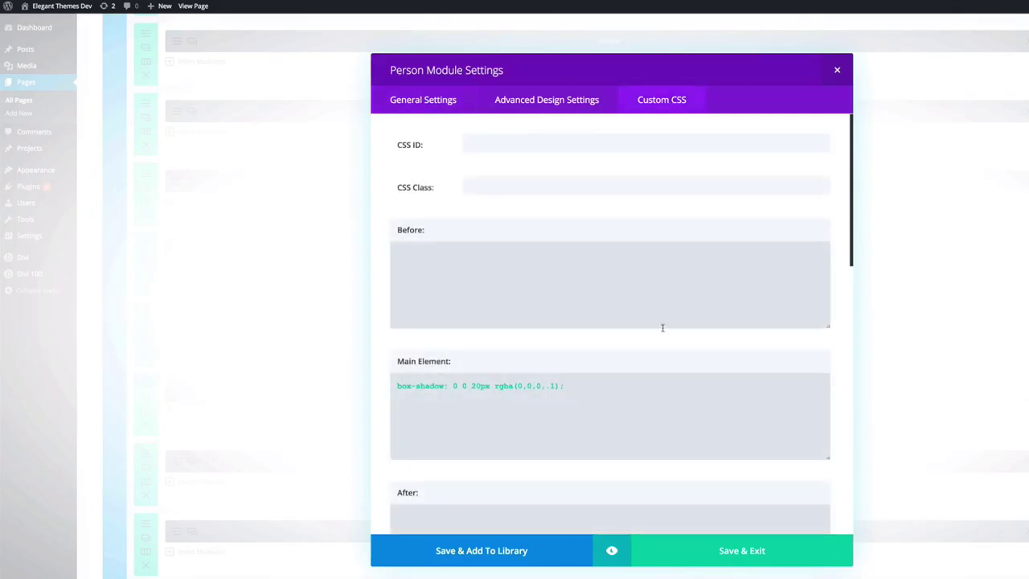
pyautogui.scroll(-1, 662, 328)
pyautogui.moveTo(564, 330); pyautogui.dragTo(425, 330)
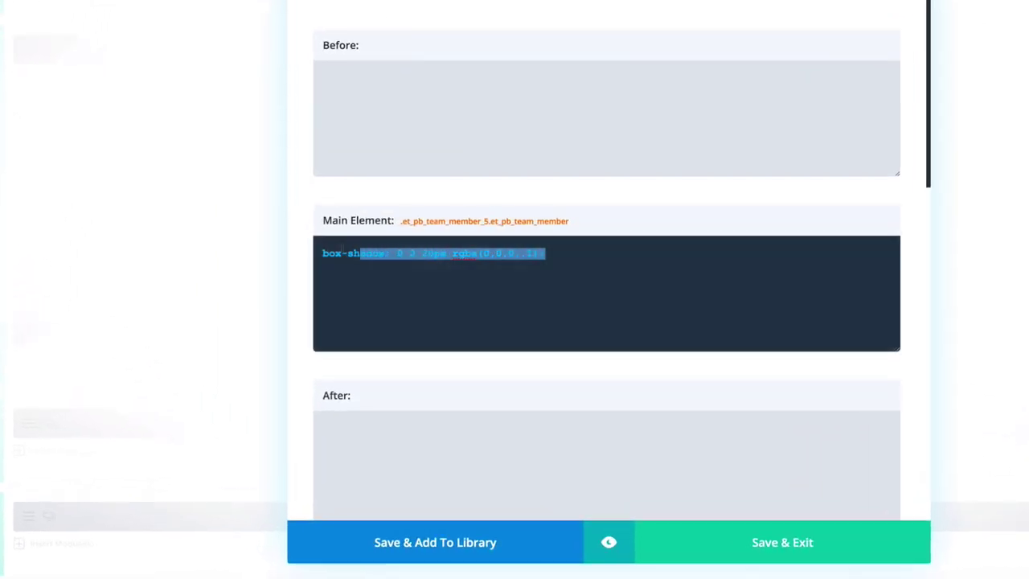
pyautogui.moveTo(360, 253); pyautogui.dragTo(306, 251)
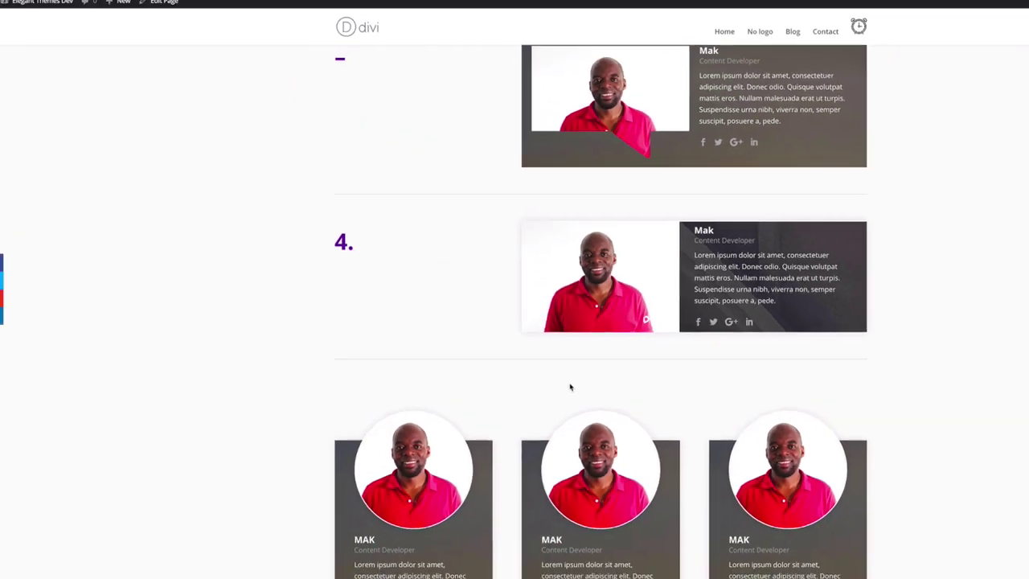
# Open the first Person module labeled 5 and examine its header font styles, background image and custom padding in the advanced design settings
pyautogui.scroll(-3, 570, 387)
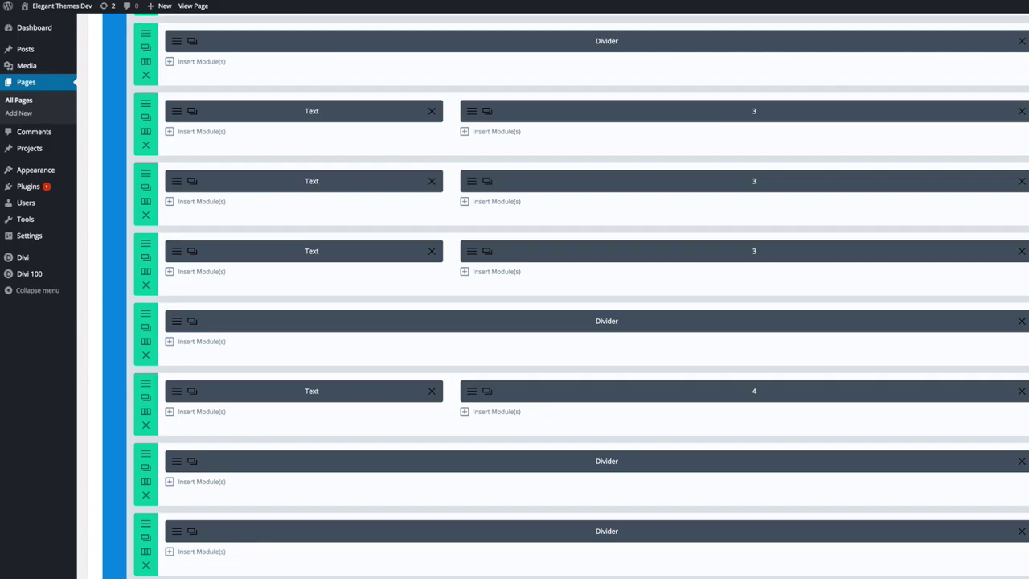
pyautogui.scroll(-3, 1004, 173)
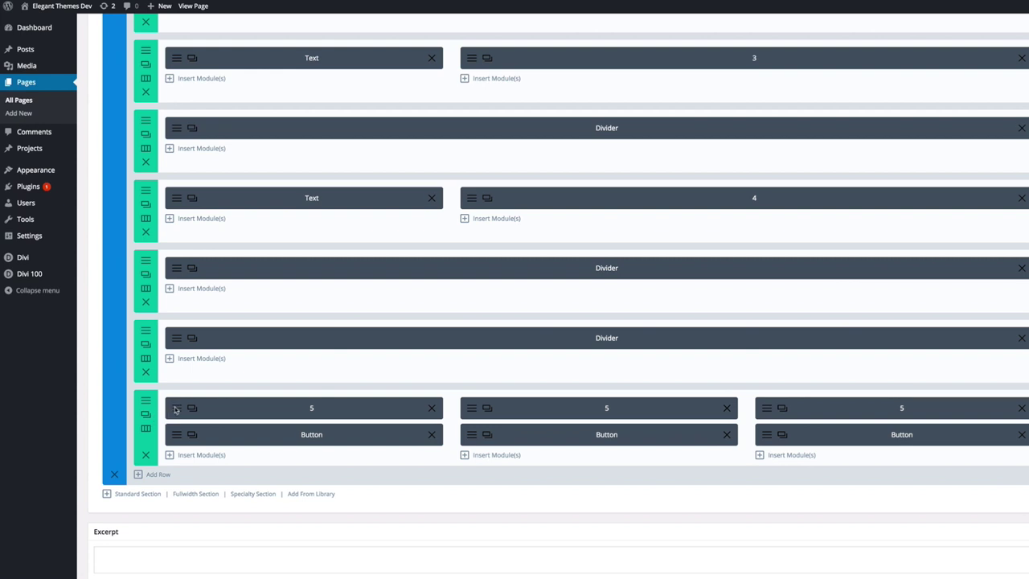
pyautogui.click(176, 409)
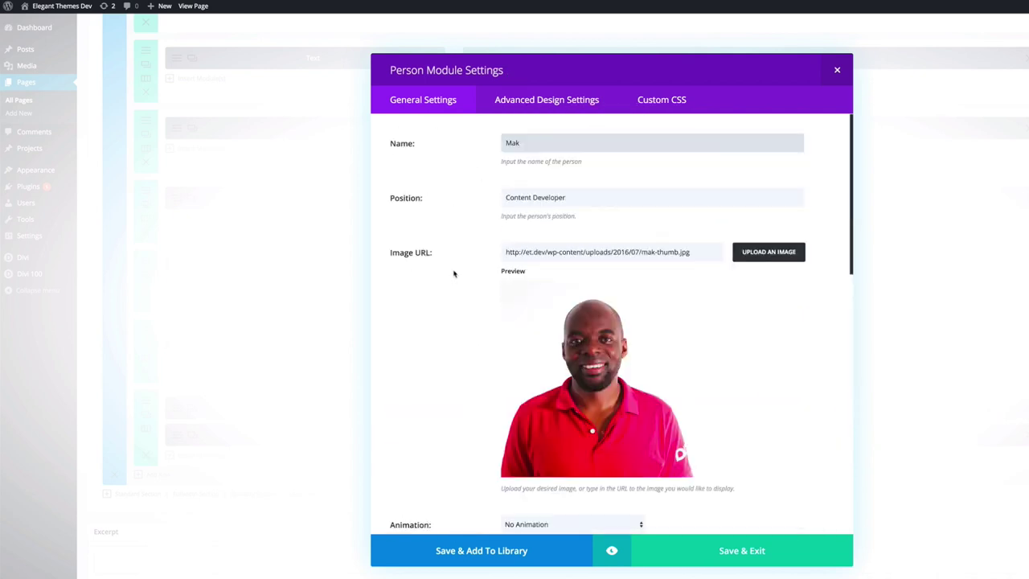
pyautogui.click(585, 100)
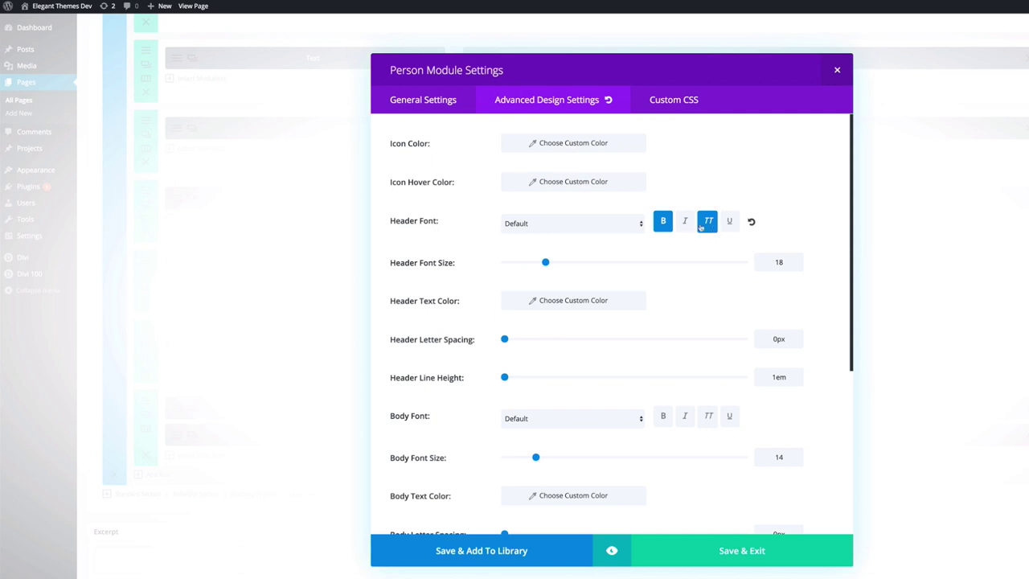
pyautogui.click(663, 227)
pyautogui.scroll(-5, 628, 283)
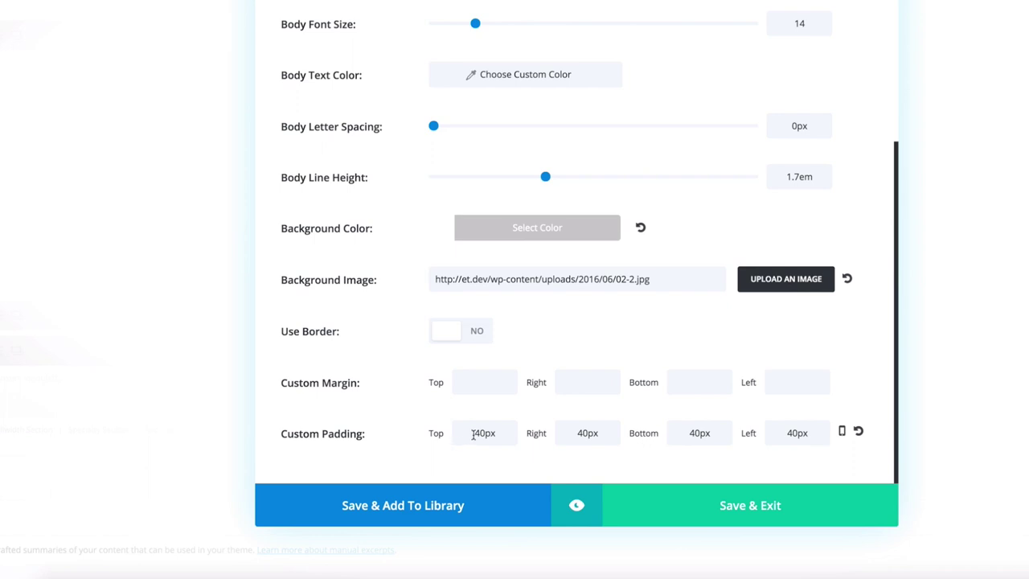
pyautogui.moveTo(473, 434); pyautogui.dragTo(507, 434)
pyautogui.moveTo(576, 435); pyautogui.dragTo(606, 434)
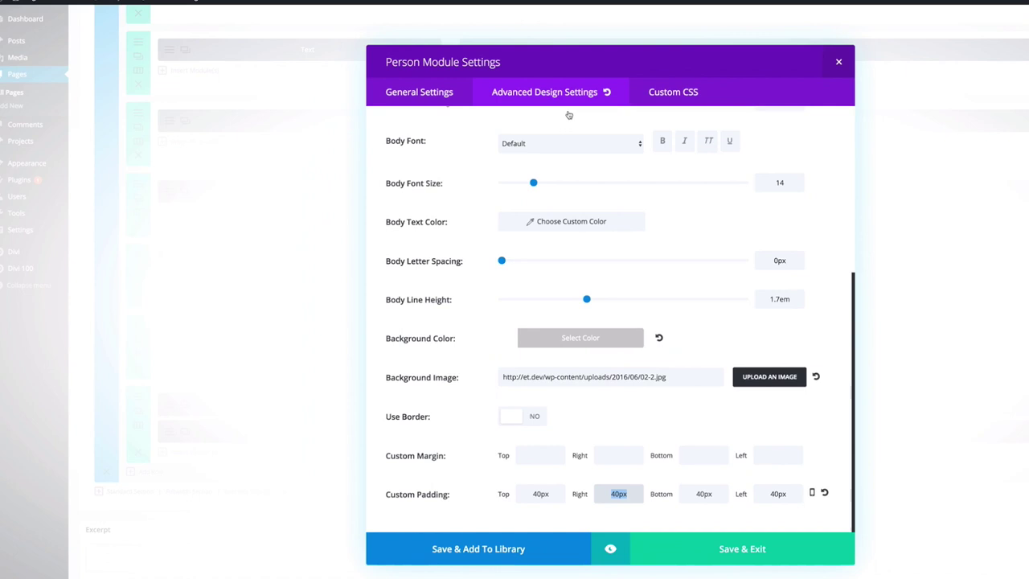
# Examine the first Person module 5's custom CSS for the main element and member image, and save the module
pyautogui.click(675, 100)
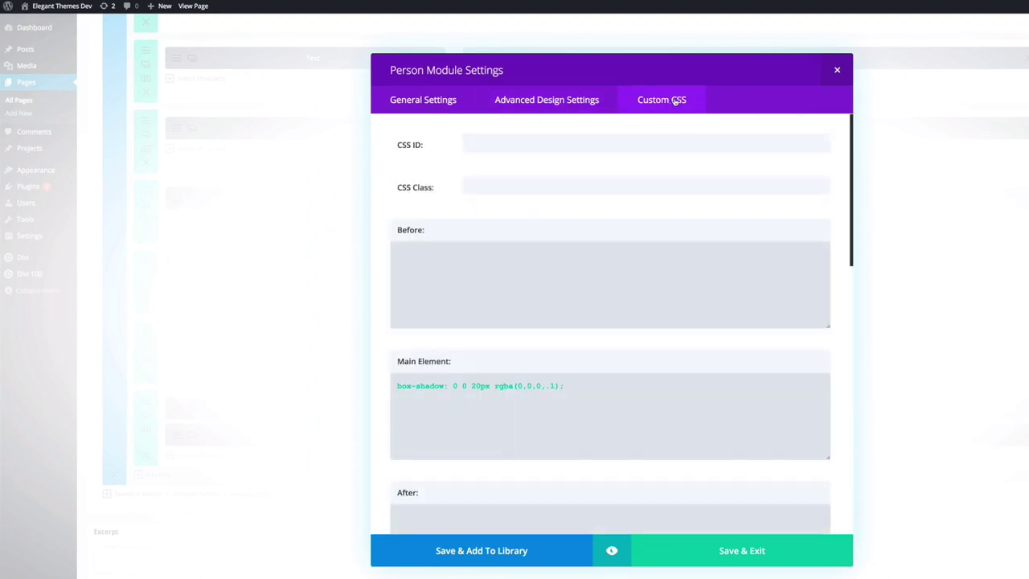
pyautogui.scroll(-1, 711, 325)
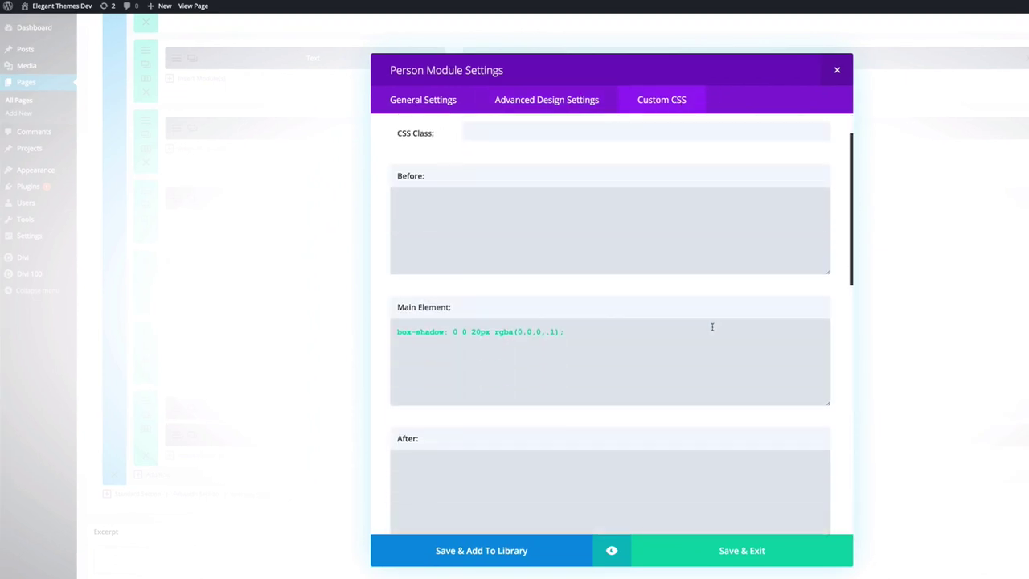
pyautogui.moveTo(577, 330); pyautogui.dragTo(399, 331)
pyautogui.scroll(-4, 533, 362)
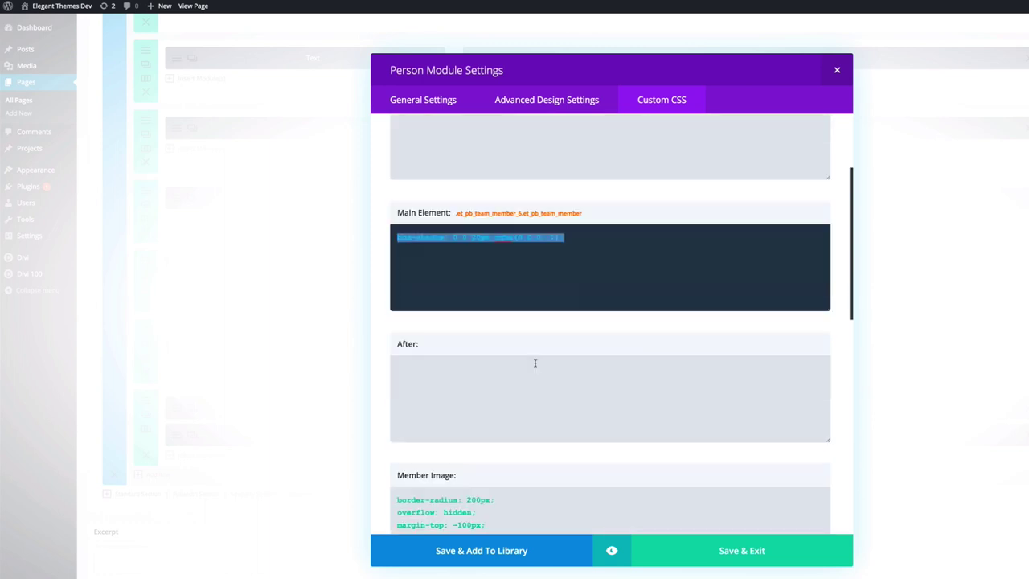
pyautogui.scroll(-1, 533, 364)
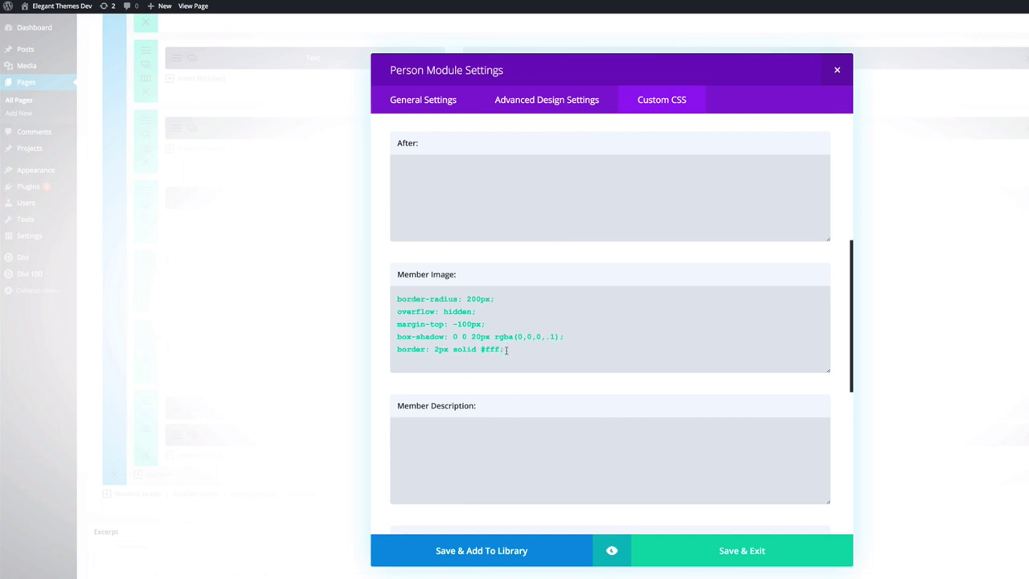
pyautogui.moveTo(506, 349); pyautogui.dragTo(386, 302)
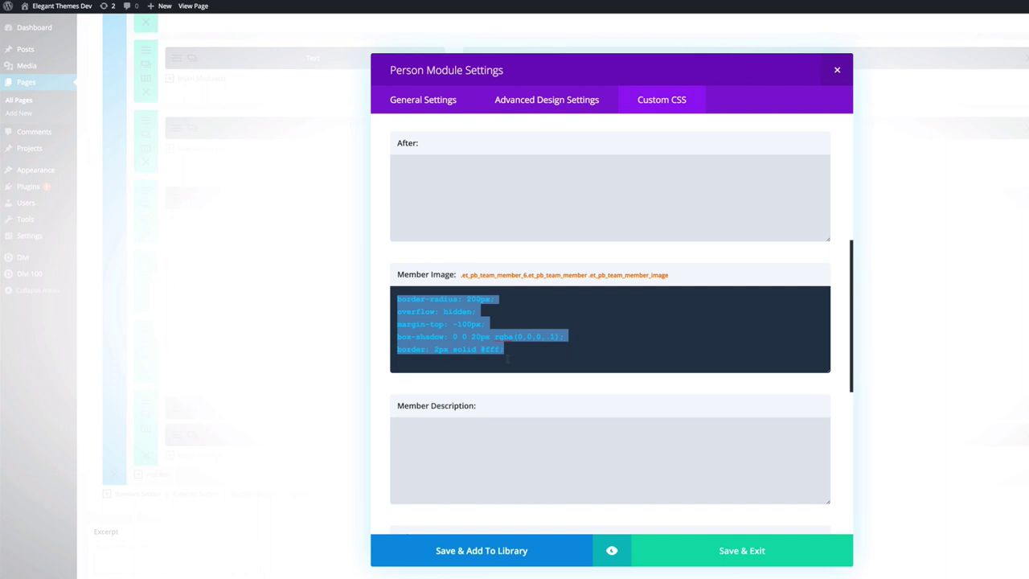
pyautogui.scroll(-5, 533, 359)
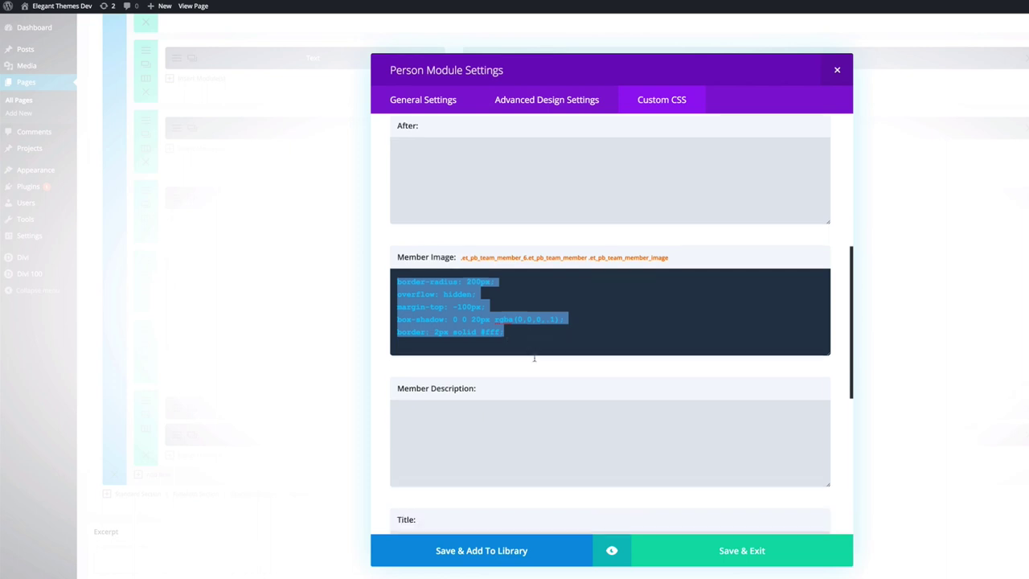
pyautogui.scroll(-1, 535, 361)
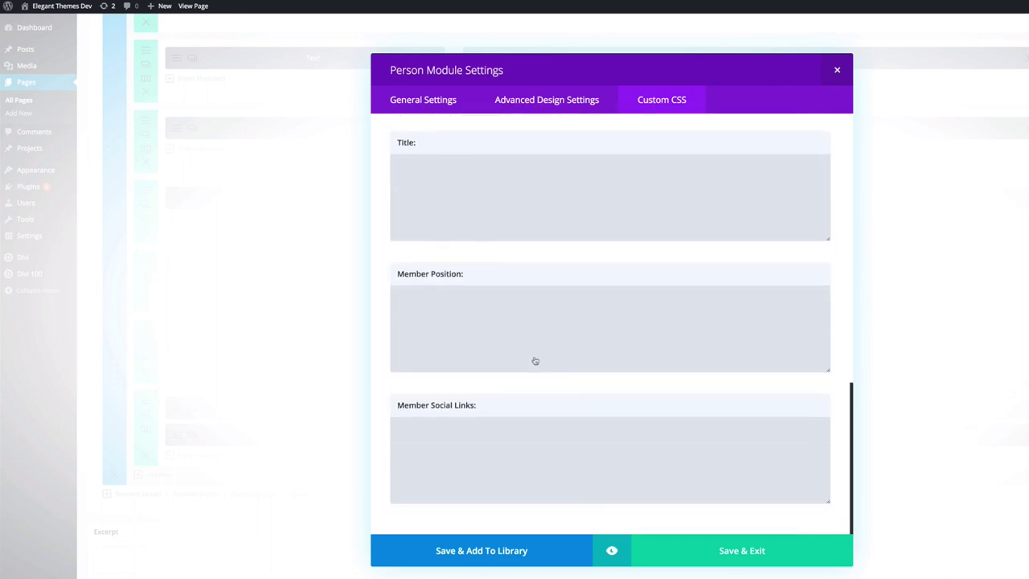
pyautogui.click(760, 551)
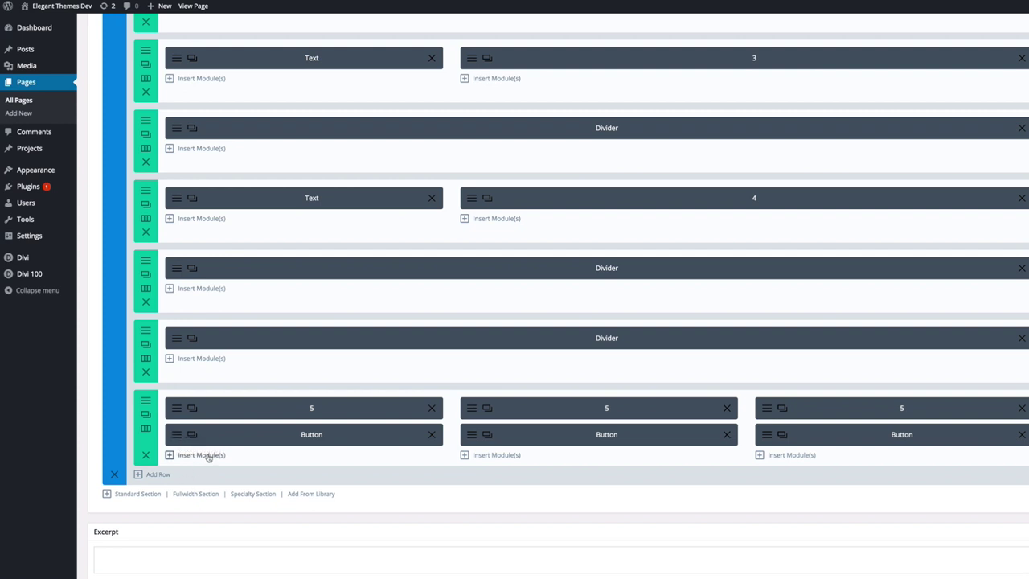
# View the available modules to insert, and inspect the URL and button text of the Button module beneath the first Person module 5
pyautogui.click(208, 456)
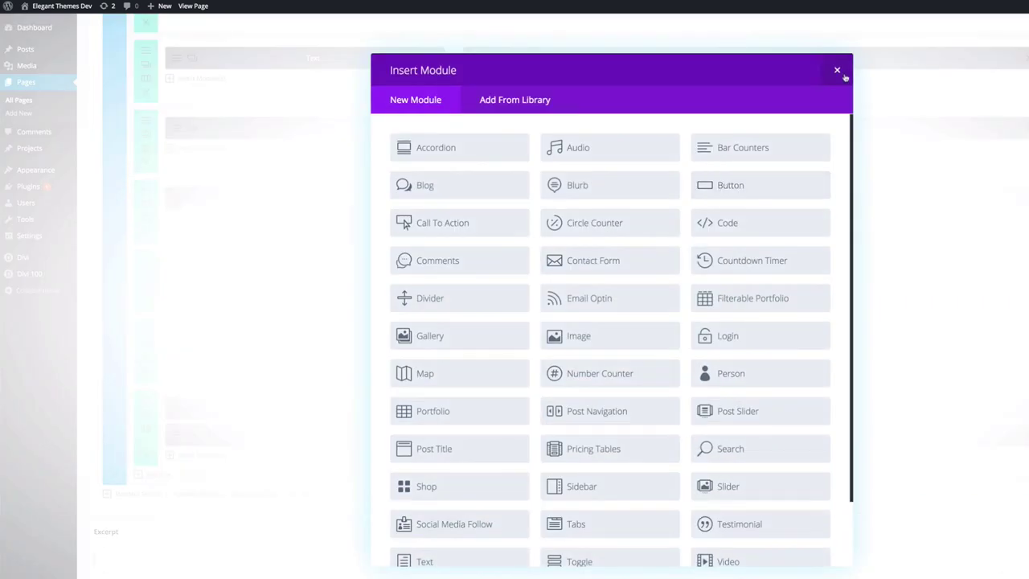
pyautogui.click(837, 71)
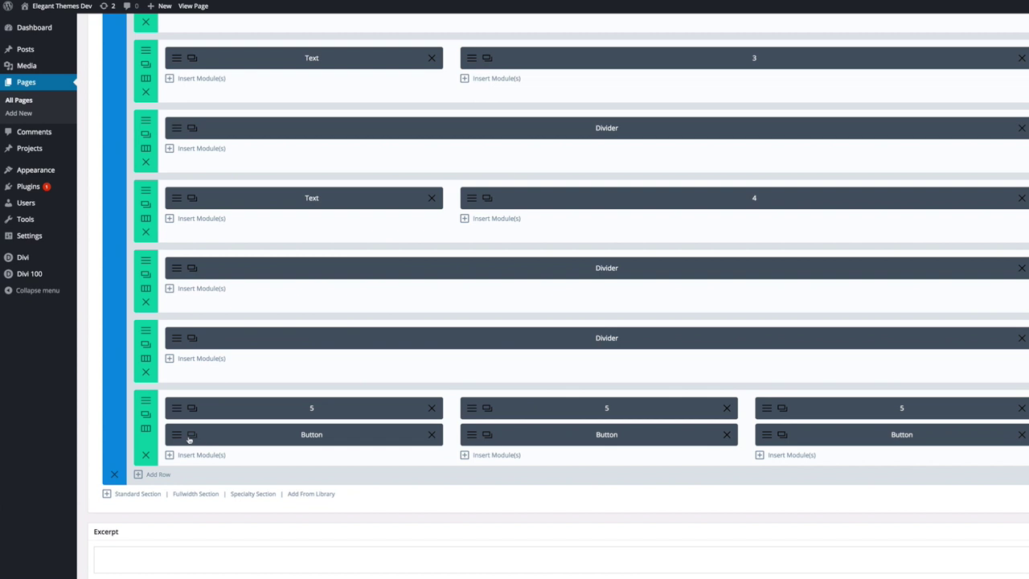
pyautogui.click(177, 436)
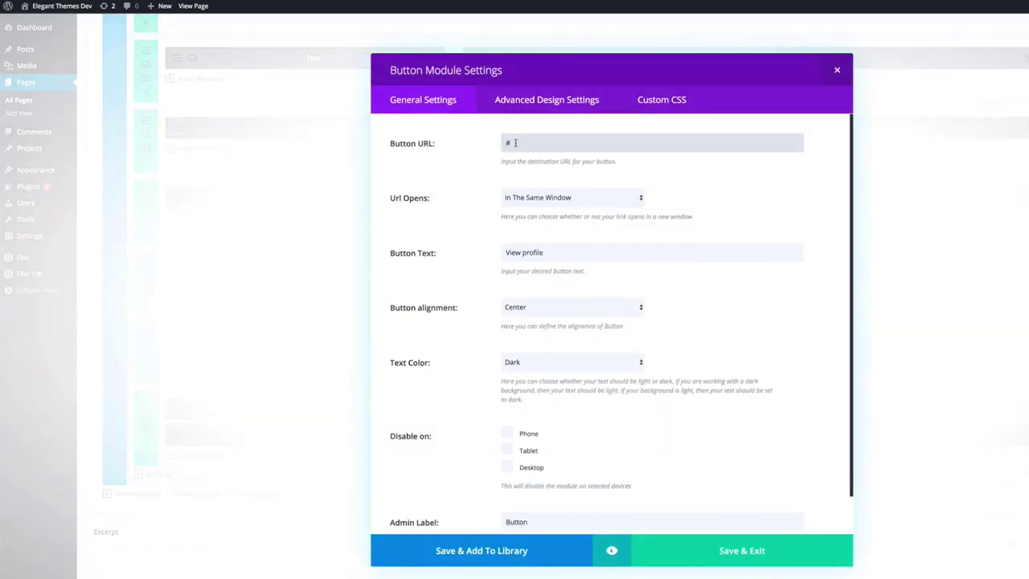
pyautogui.moveTo(515, 142); pyautogui.dragTo(484, 142)
pyautogui.moveTo(550, 251); pyautogui.dragTo(489, 248)
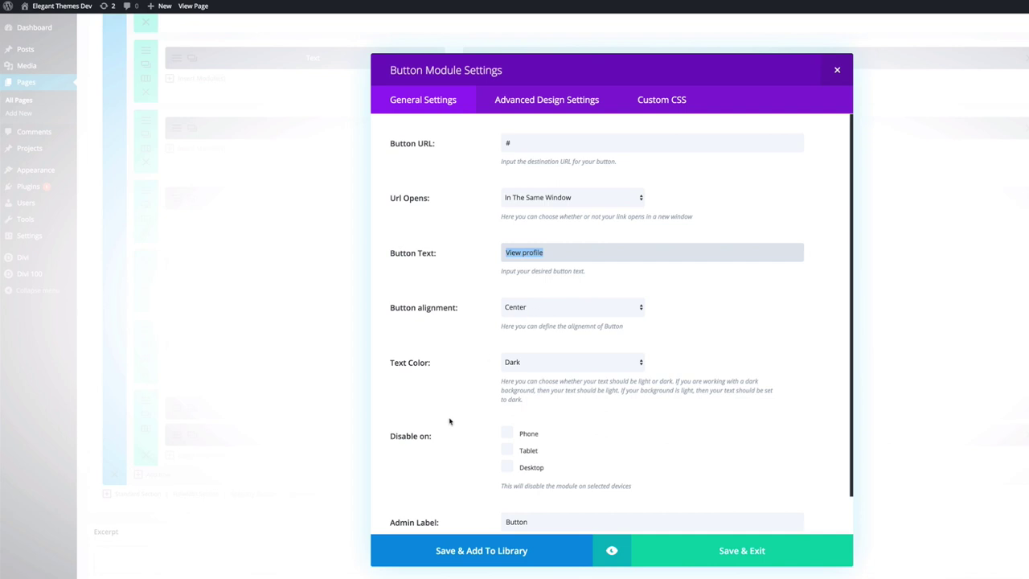
# Examine the Button module's custom styles in the advanced design settings, covering text size, colors, border radius, font and hover options
pyautogui.scroll(-1, 449, 421)
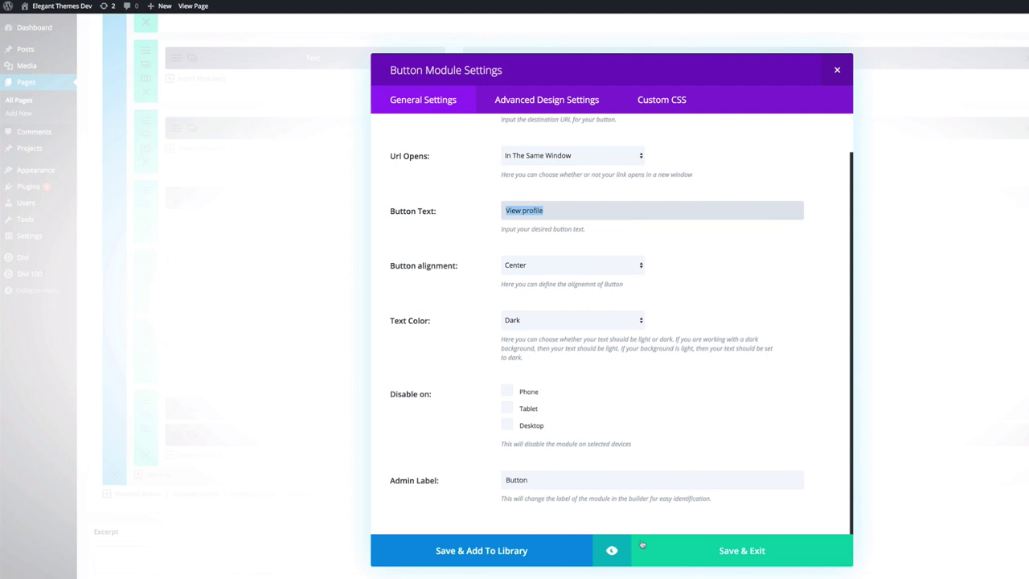
pyautogui.click(566, 102)
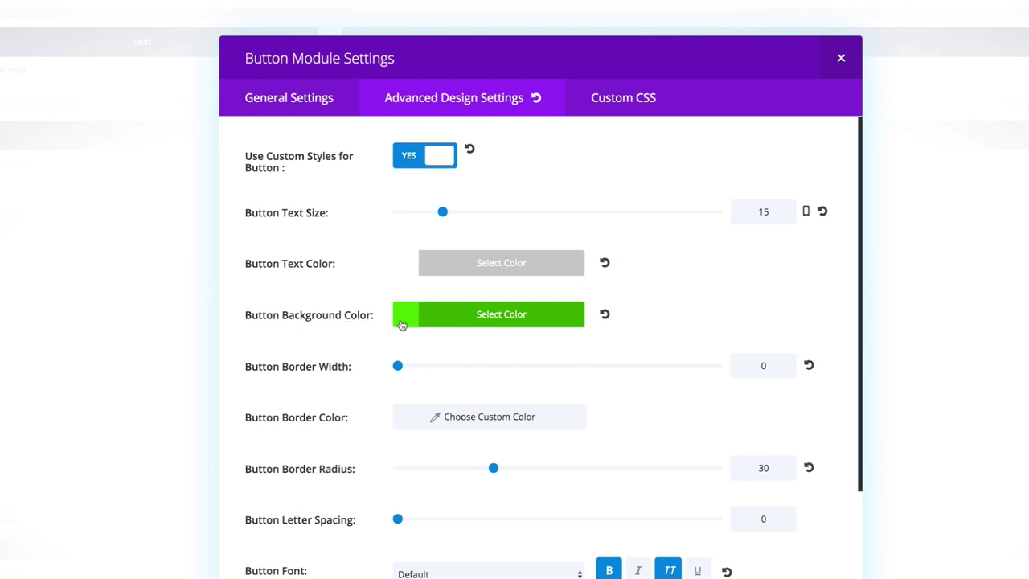
pyautogui.scroll(-2, 378, 391)
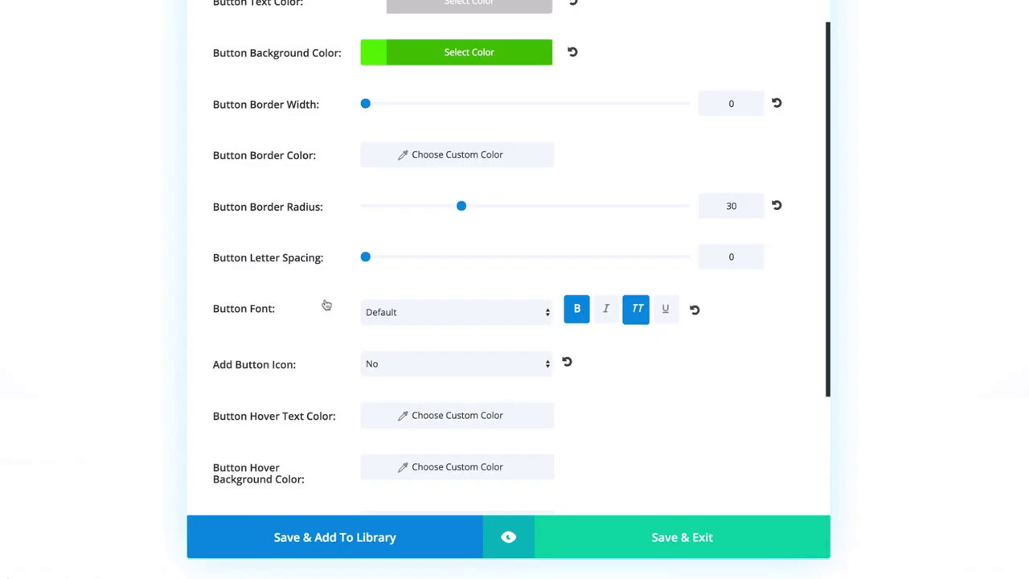
pyautogui.scroll(-2, 324, 304)
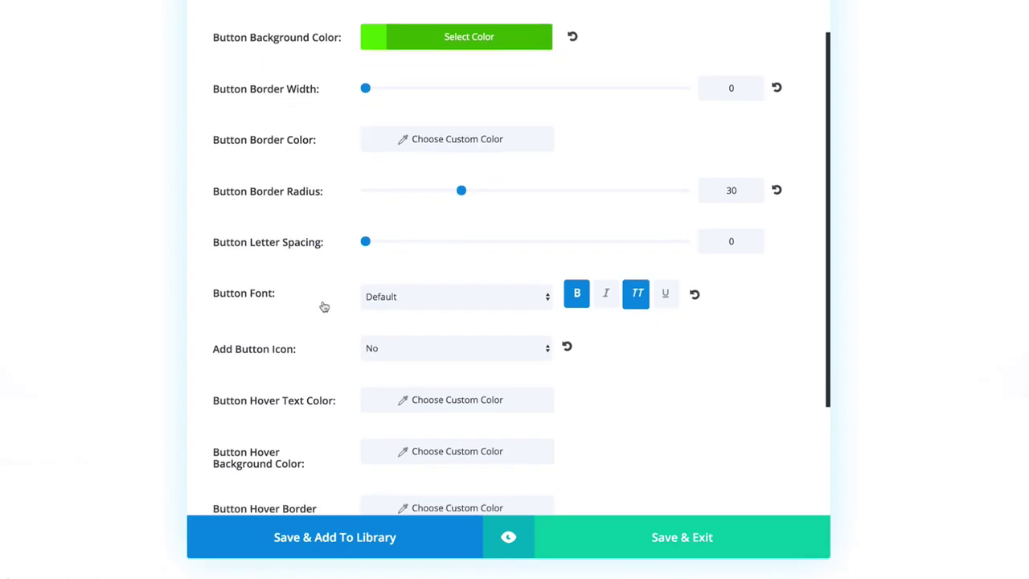
pyautogui.scroll(-1, 323, 306)
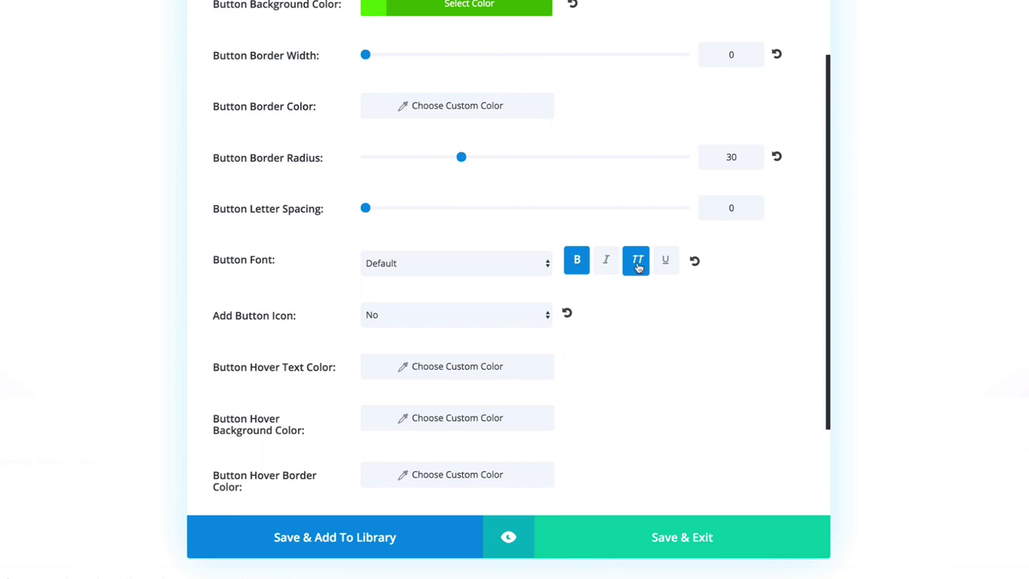
pyautogui.scroll(-2, 542, 375)
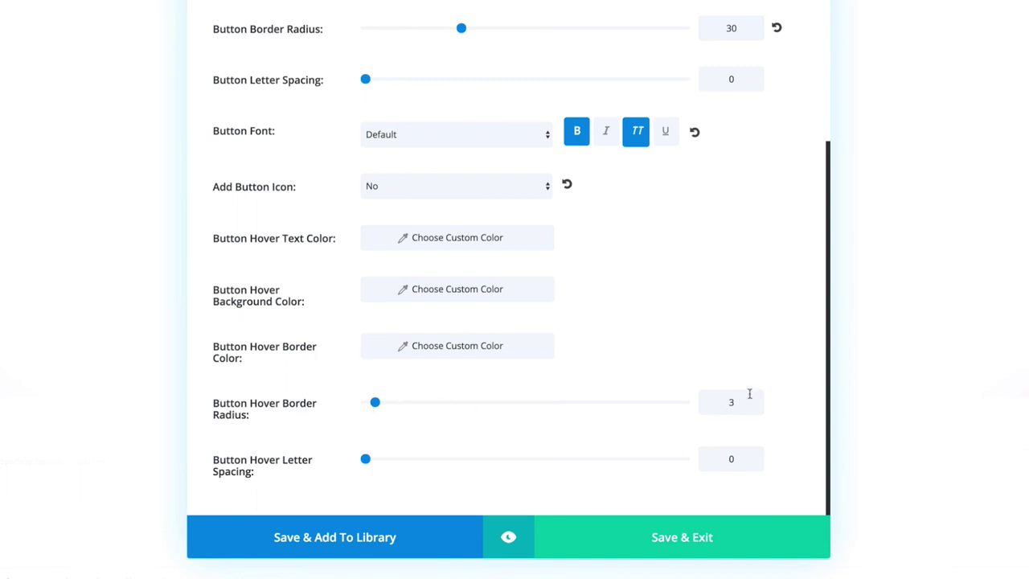
pyautogui.scroll(2, 506, 265)
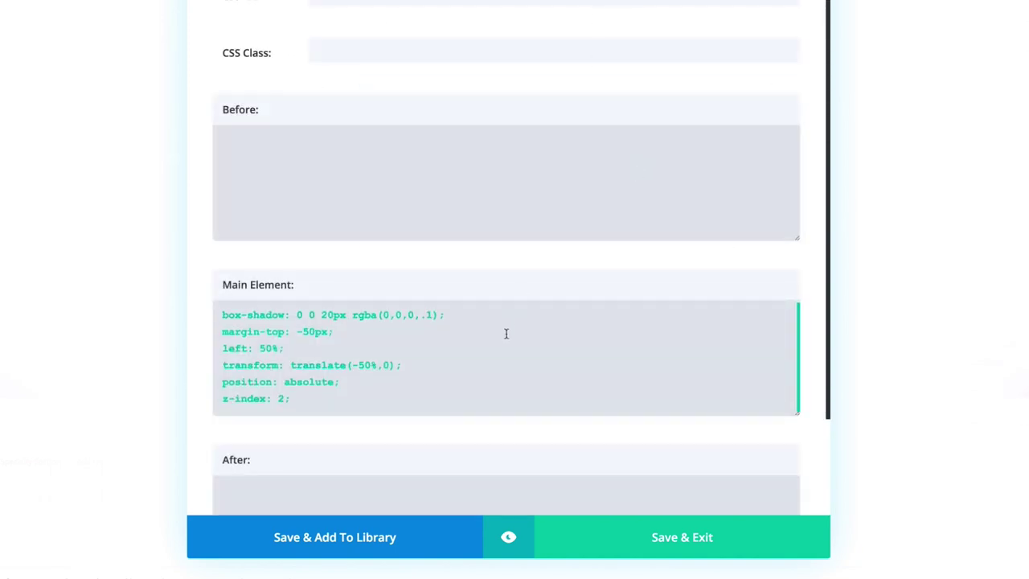
# Examine the Button module's Main Element custom CSS, highlighting its box-shadow and positioning rules
pyautogui.scroll(-1, 506, 322)
pyautogui.click(296, 361)
pyautogui.hotkey('ctrl', 'a')
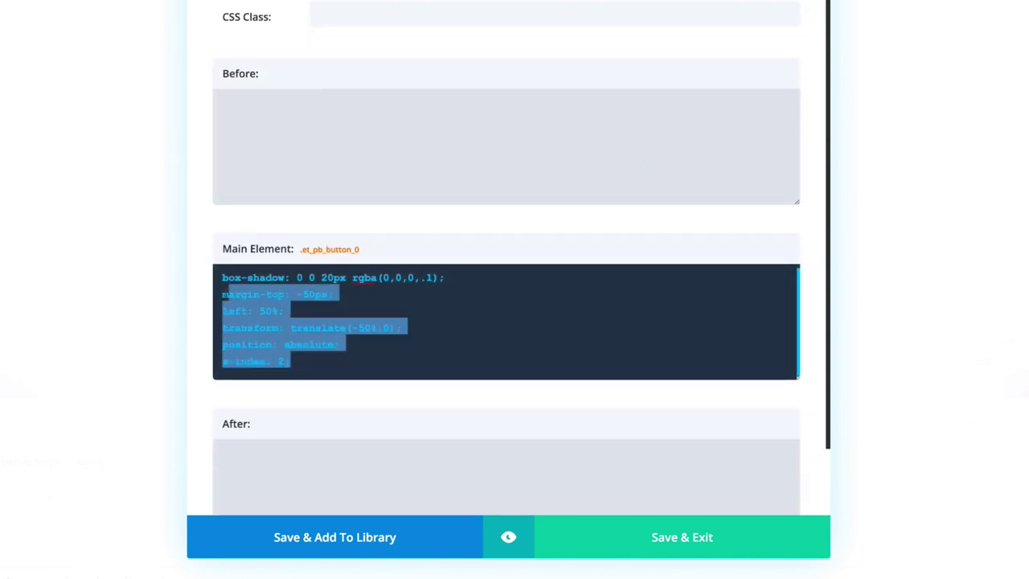
pyautogui.scroll(1, 442, 335)
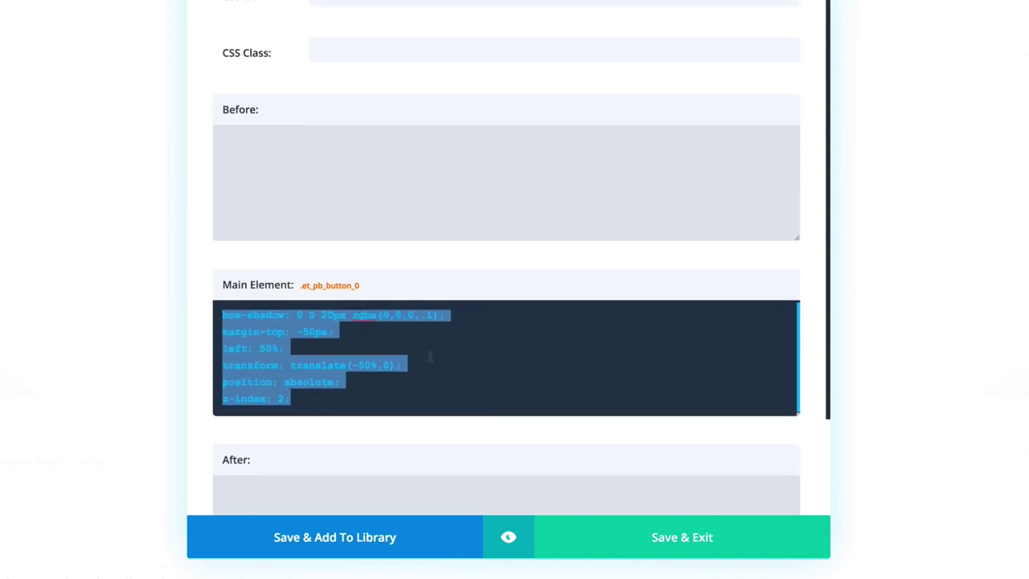
pyautogui.scroll(-3, 429, 356)
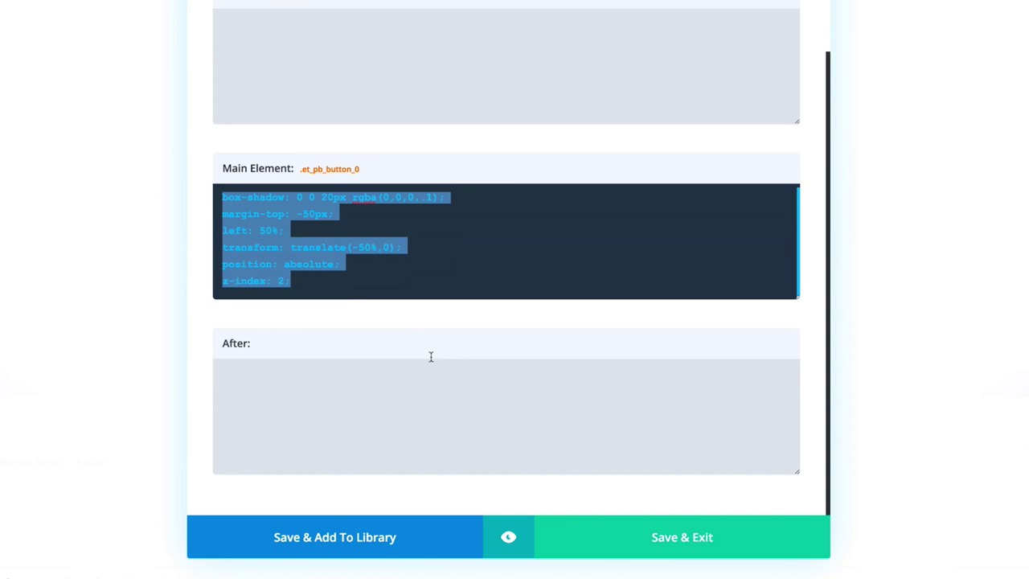
pyautogui.scroll(2, 429, 356)
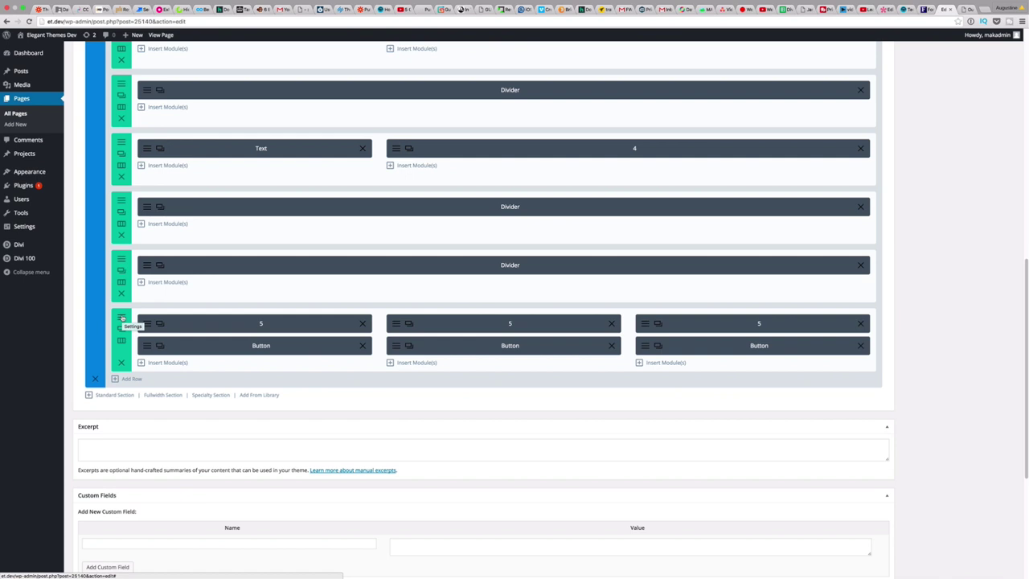
# Open the settings of the row holding the Person modules labeled 5 and examine the Main Element custom CSS of columns 1, 2 and 3
pyautogui.click(121, 319)
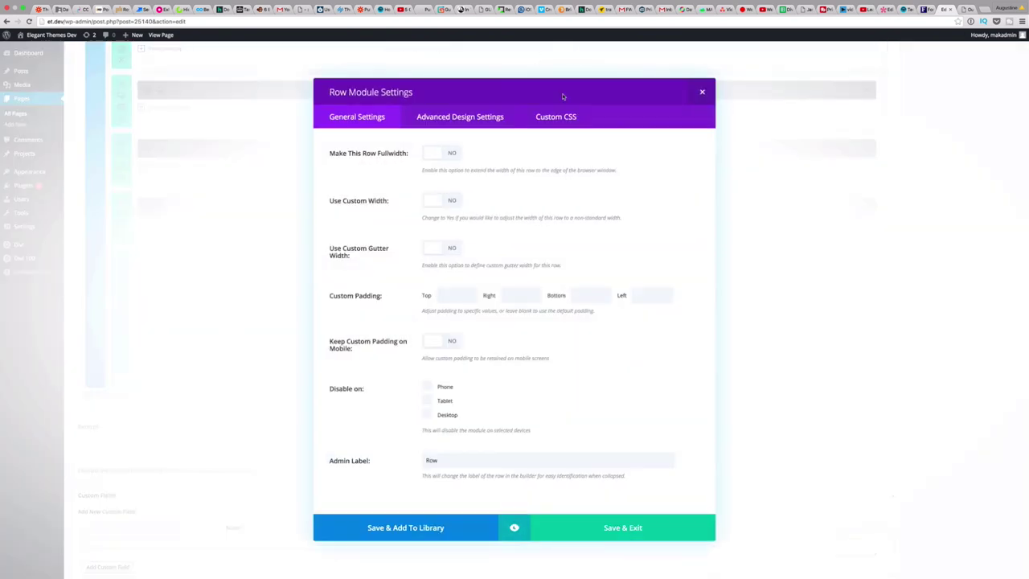
pyautogui.click(563, 119)
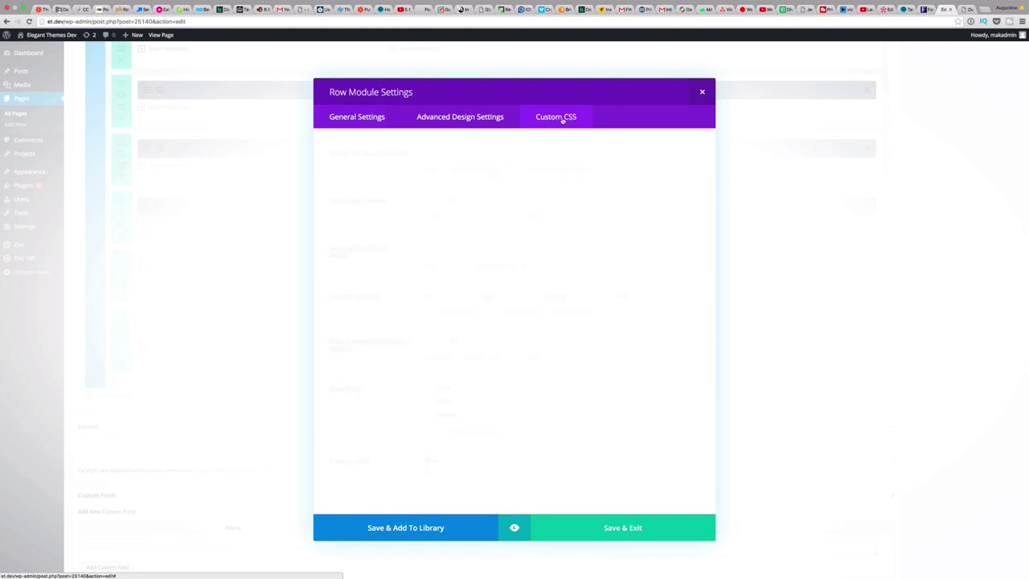
pyautogui.scroll(-2, 574, 217)
pyautogui.scroll(-10, 573, 217)
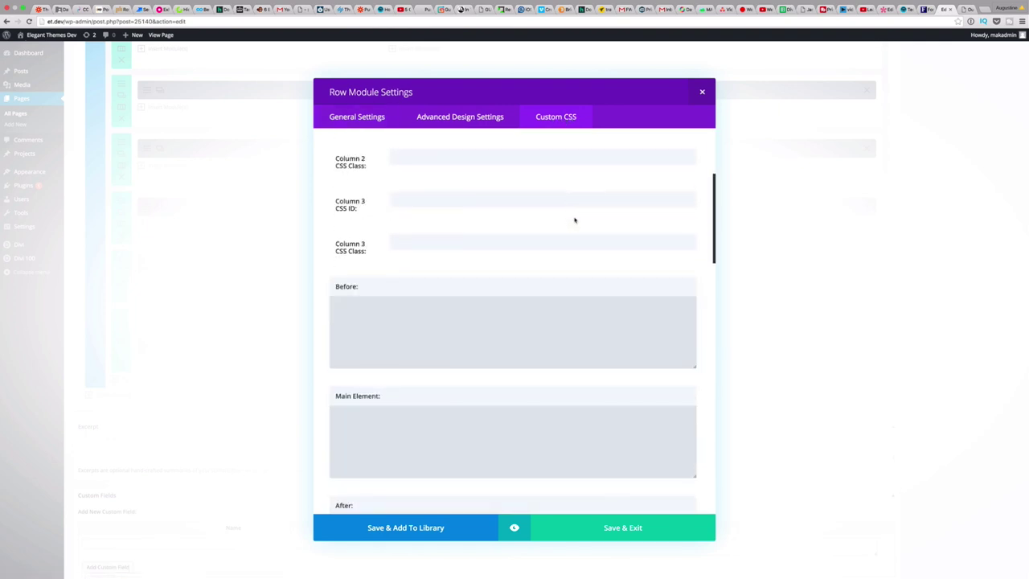
pyautogui.scroll(-2, 574, 219)
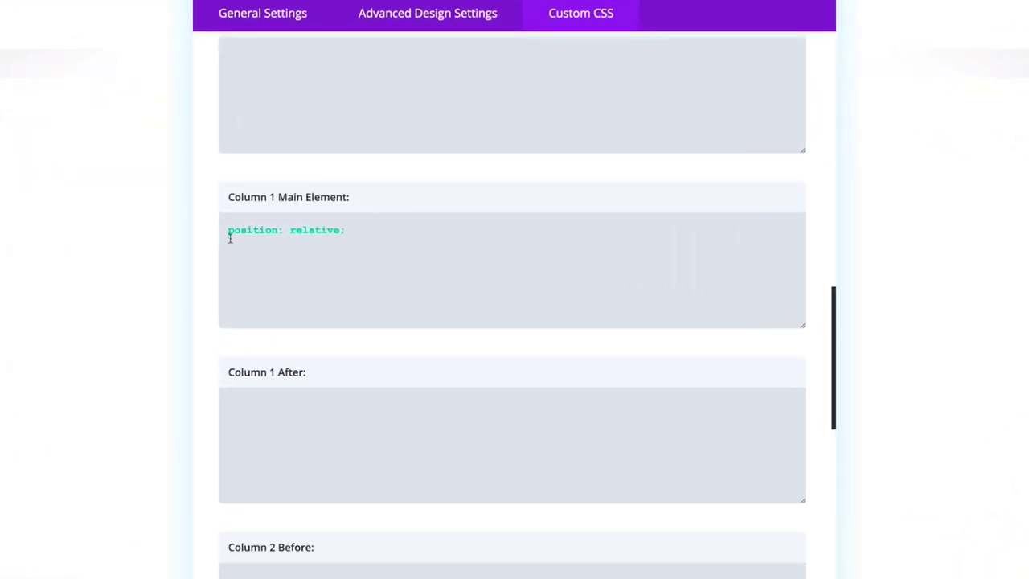
pyautogui.moveTo(373, 233); pyautogui.dragTo(191, 215)
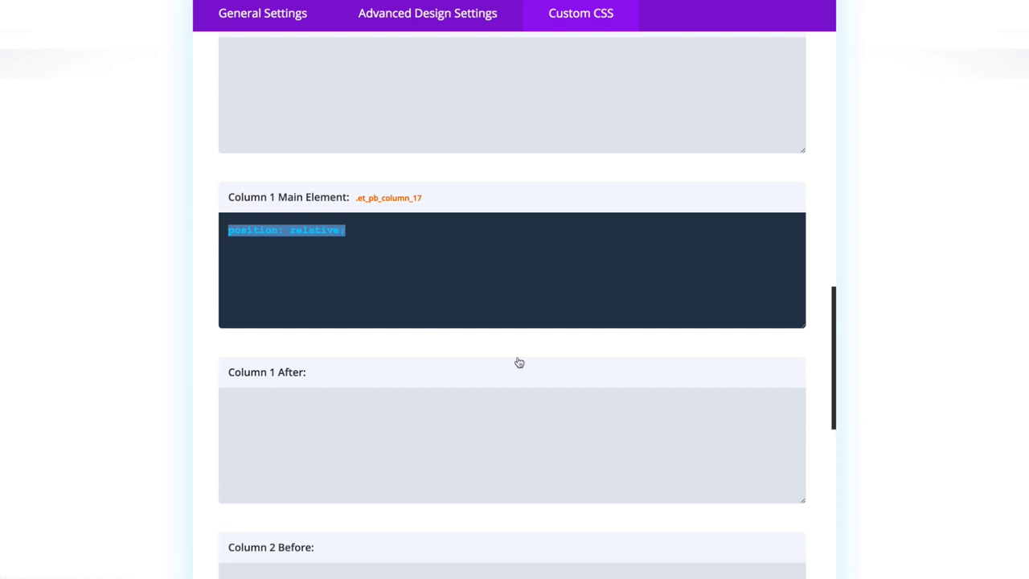
pyautogui.scroll(-1, 518, 358)
pyautogui.scroll(-6, 518, 356)
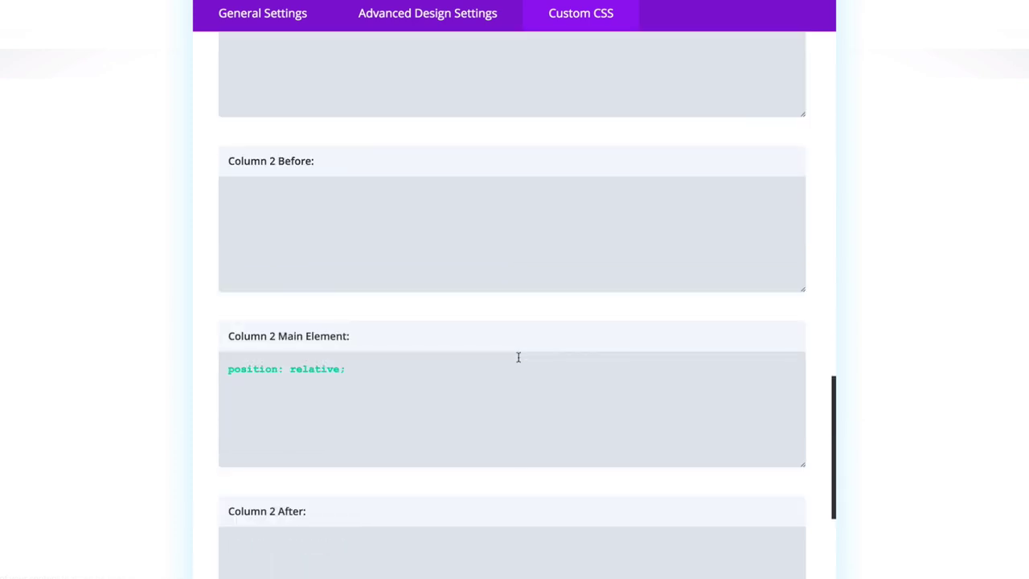
pyautogui.scroll(-5, 515, 357)
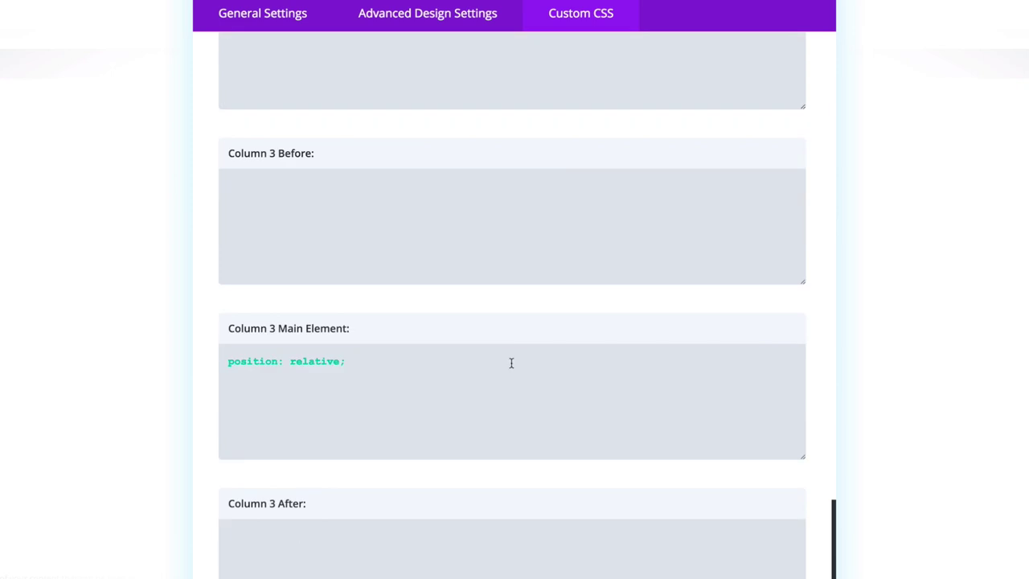